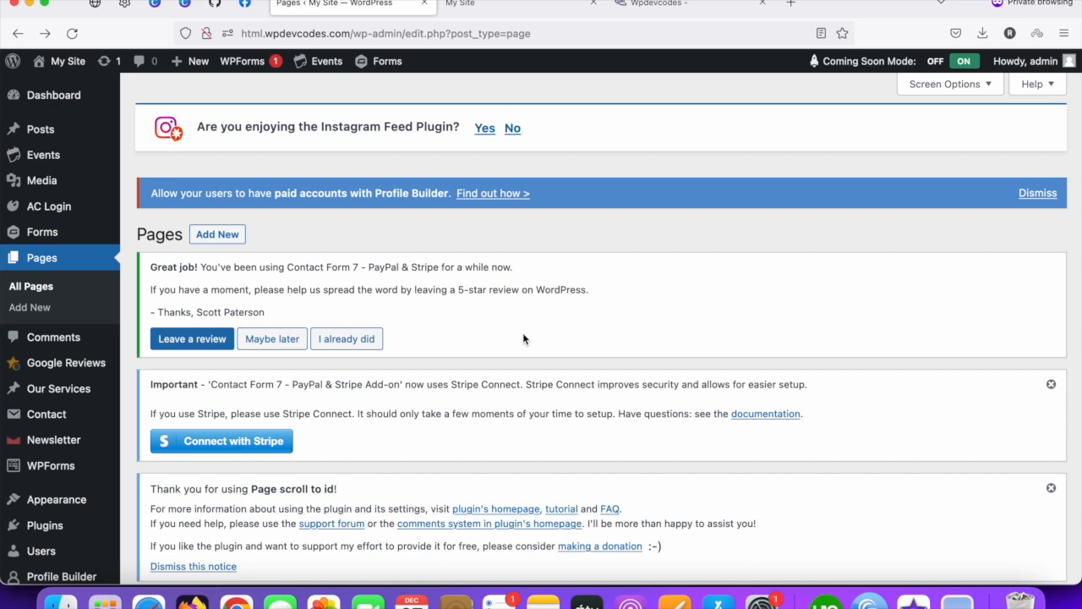
Look through the admin menu for the CPT UI entry and its taxonomy options
scroll(163, 391, down, 4)
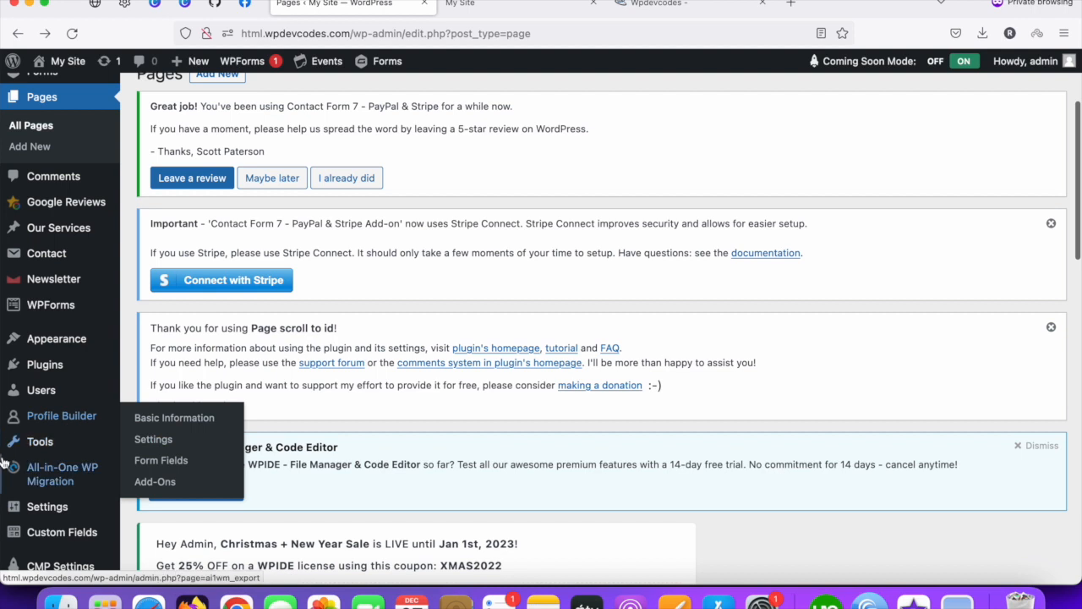
scroll(52, 457, down, 3)
scroll(53, 484, down, 4)
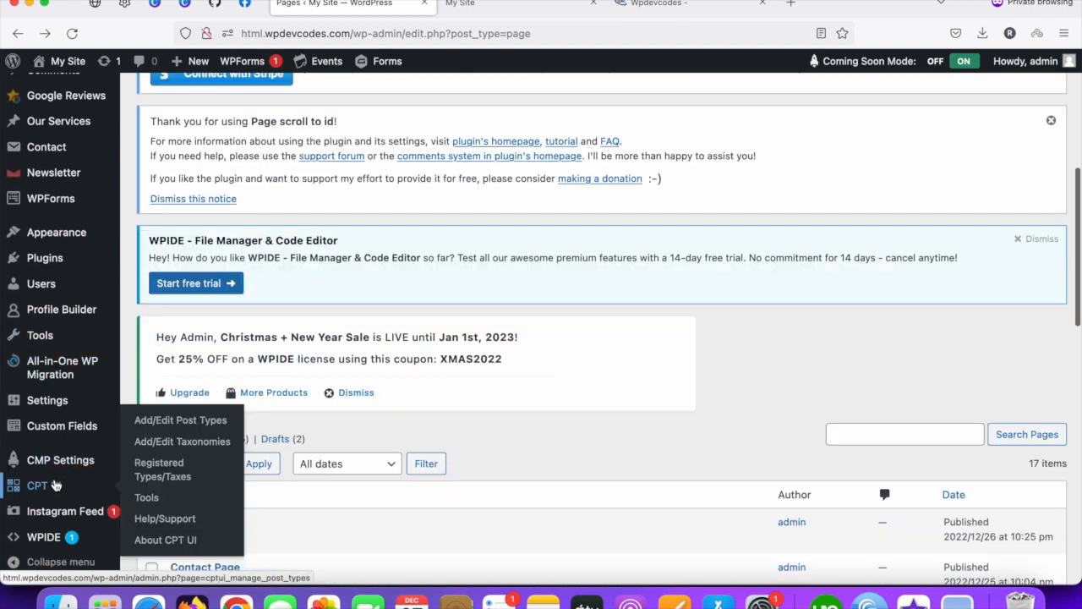
mouse_move(52, 427)
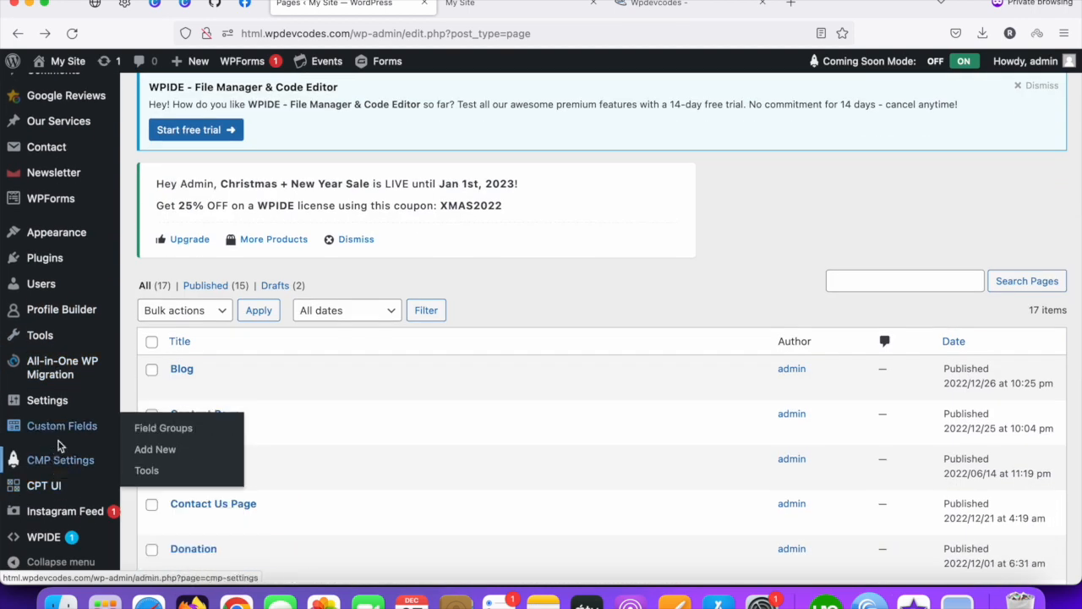
scroll(52, 423, down, 2)
scroll(55, 423, down, 1)
mouse_move(51, 486)
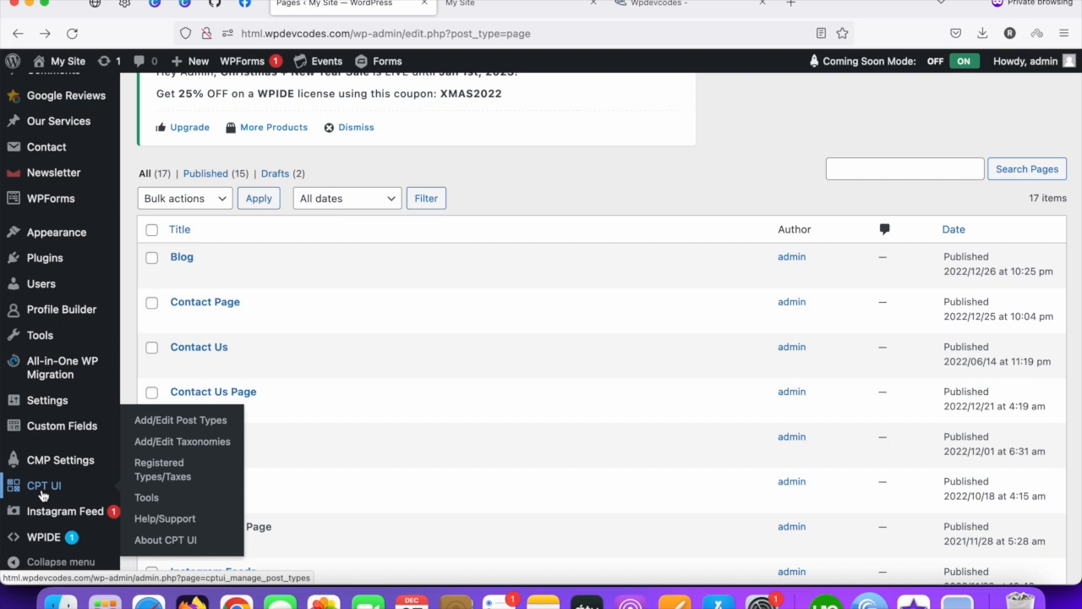
Open the page for adding new plugins in a separate browser tab, then return to the Pages list
mouse_move(48, 265)
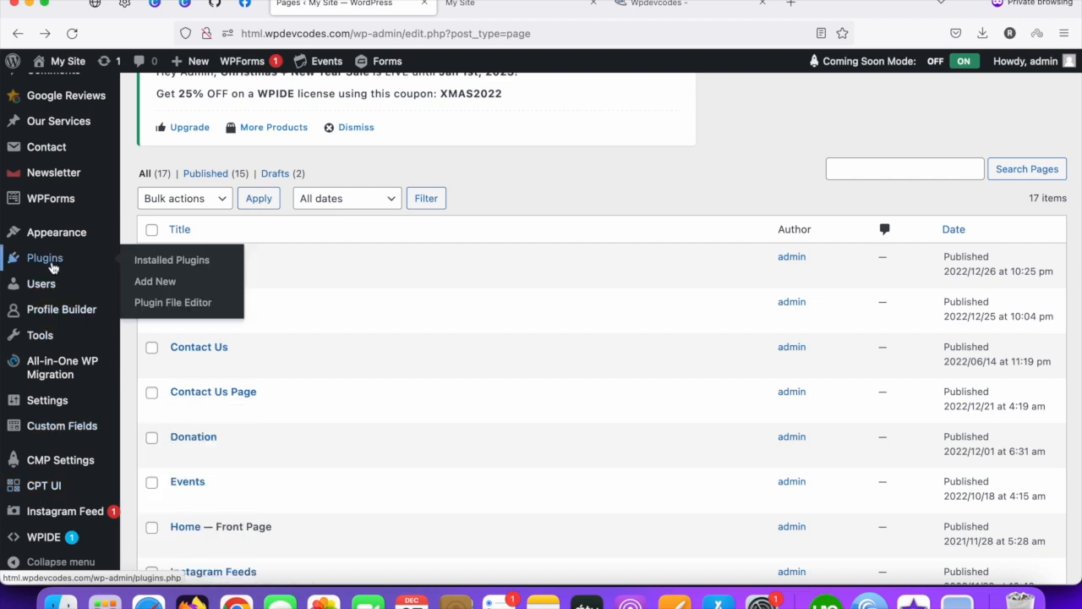
right_click(146, 284)
click(161, 287)
click(467, 4)
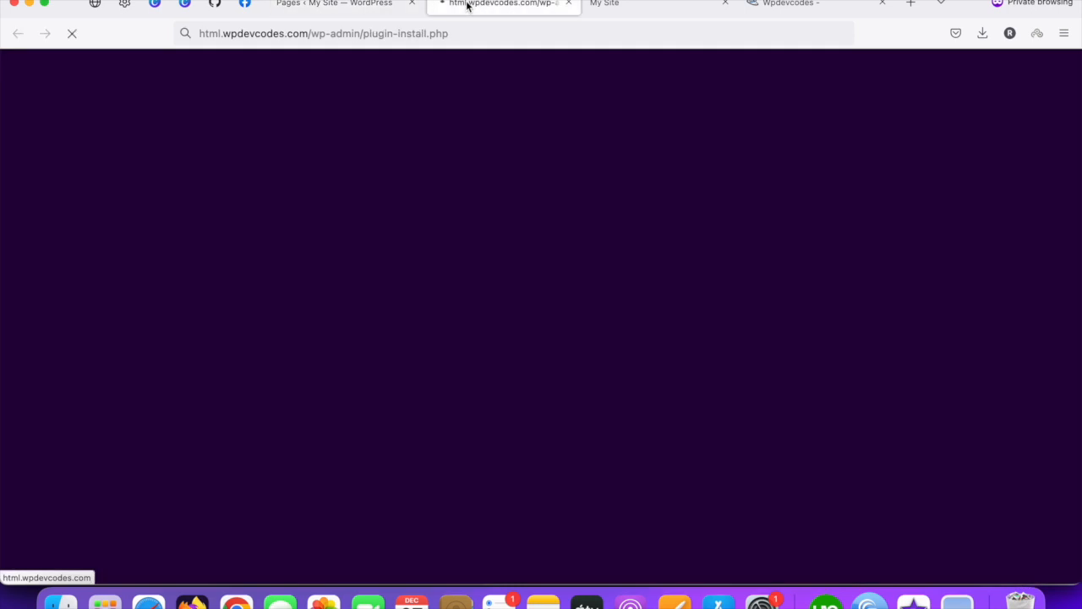
click(355, 4)
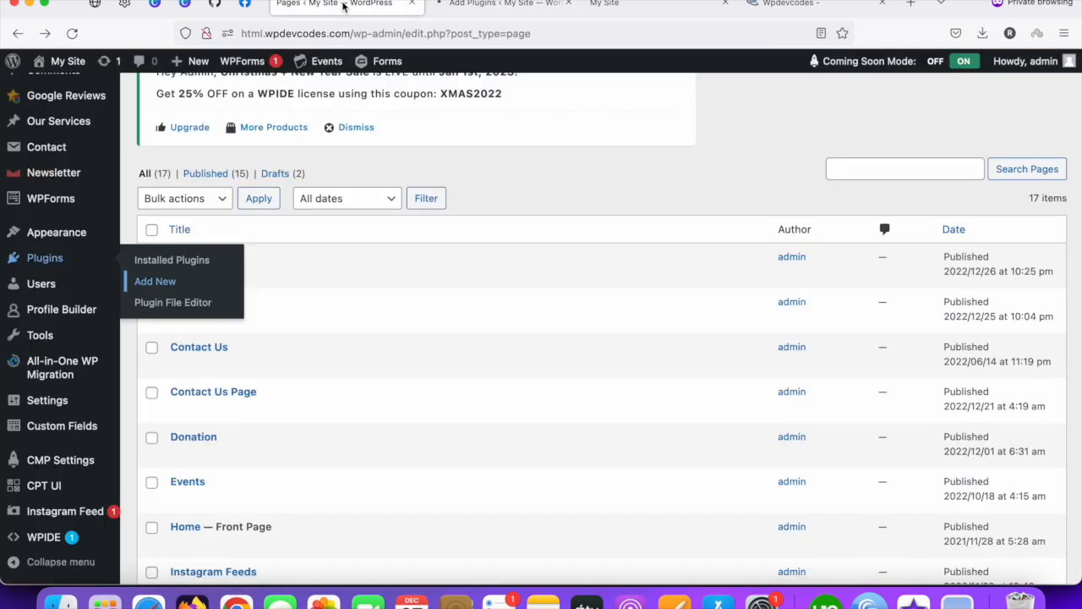
Open the installed plugins list and locate the Custom Post Type UI plugin
click(48, 261)
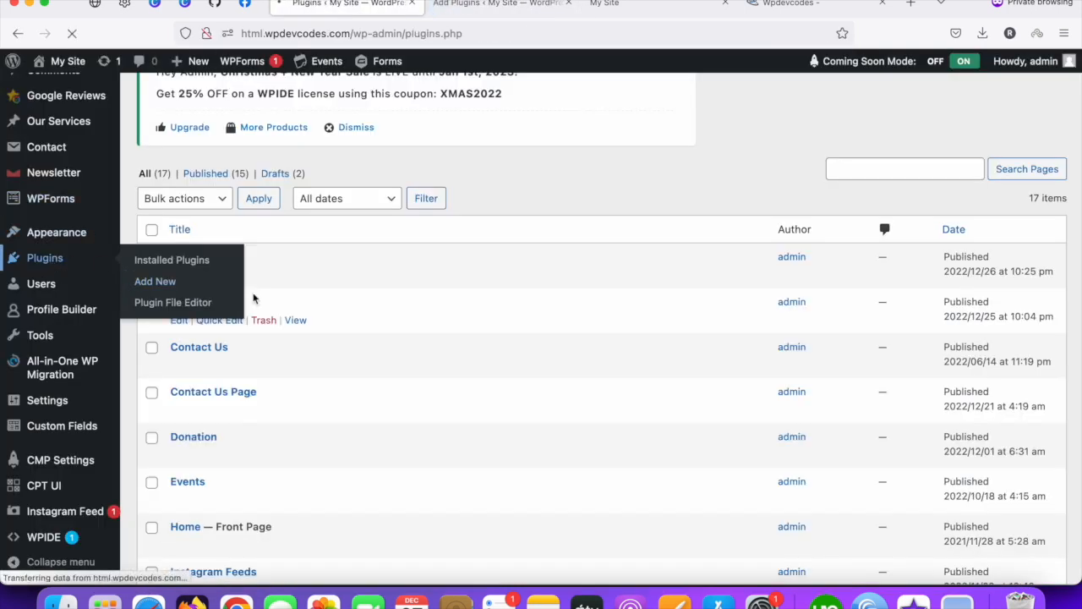
scroll(337, 317, down, 10)
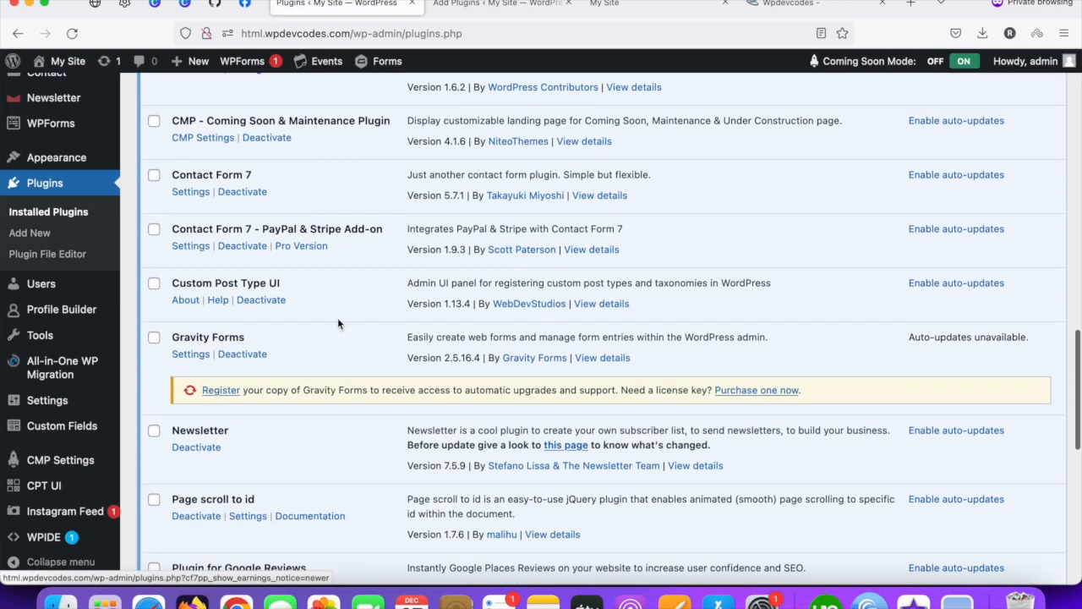
scroll(301, 329, up, 1)
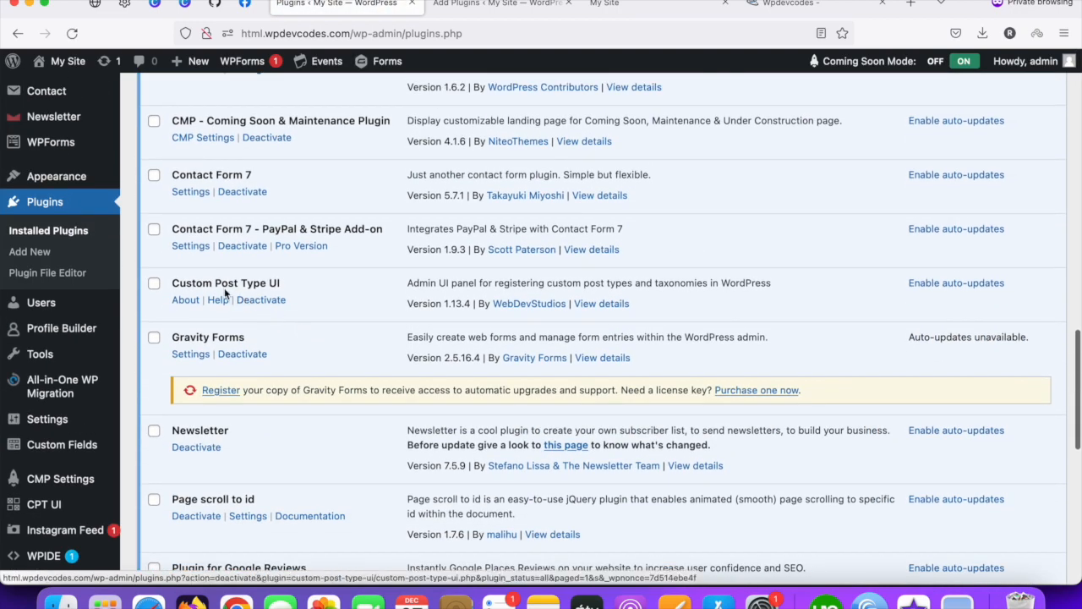
drag(281, 287, 172, 286)
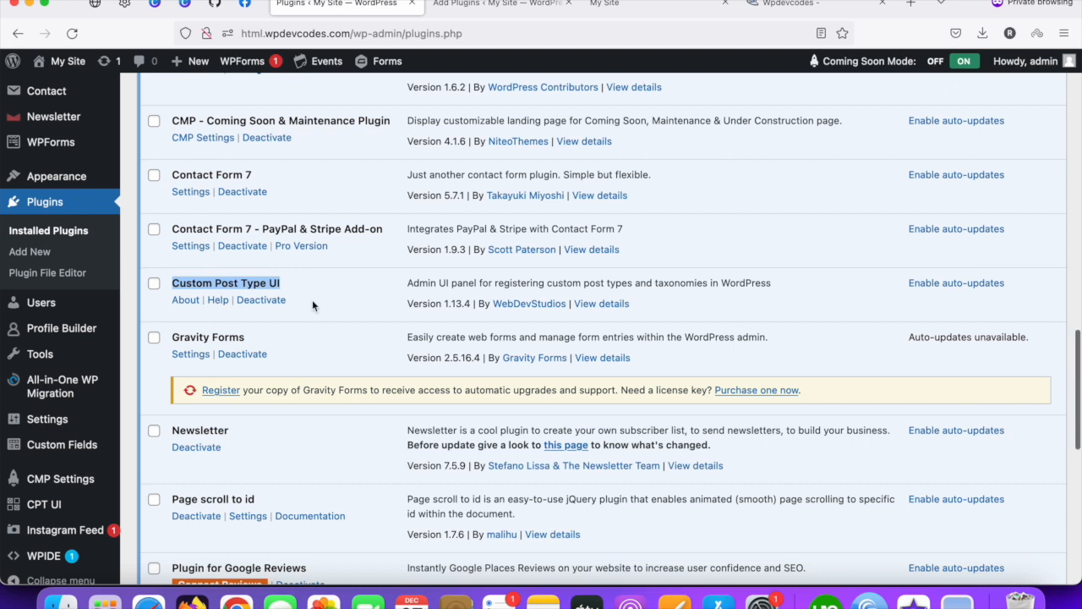
scroll(305, 287, up, 1)
click(305, 287)
scroll(305, 292, up, 5)
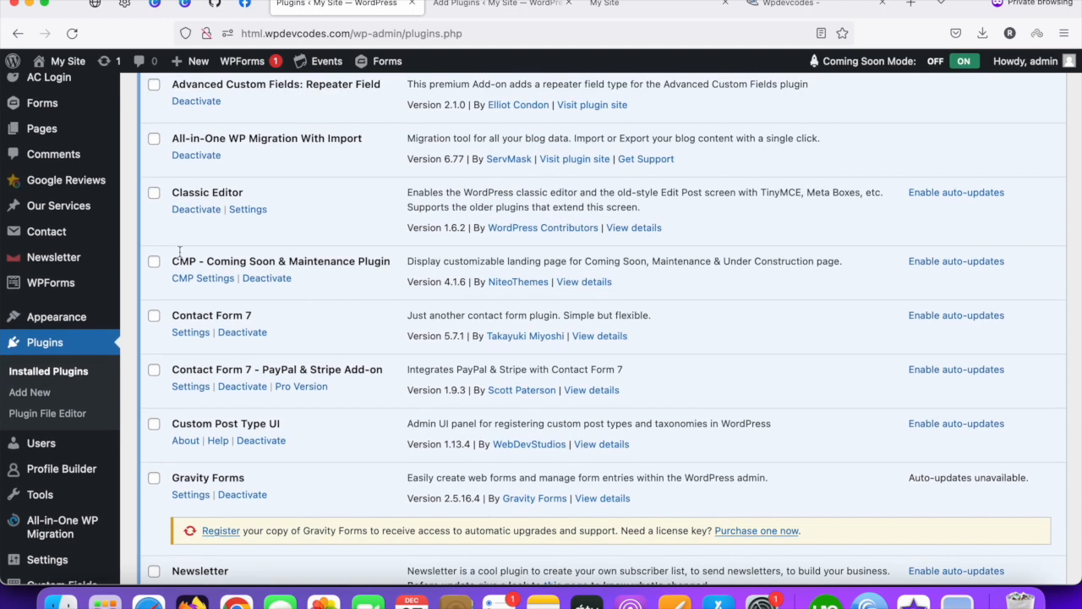
Open the CPT UI form for adding a new taxonomy and review its basic settings
mouse_move(62, 209)
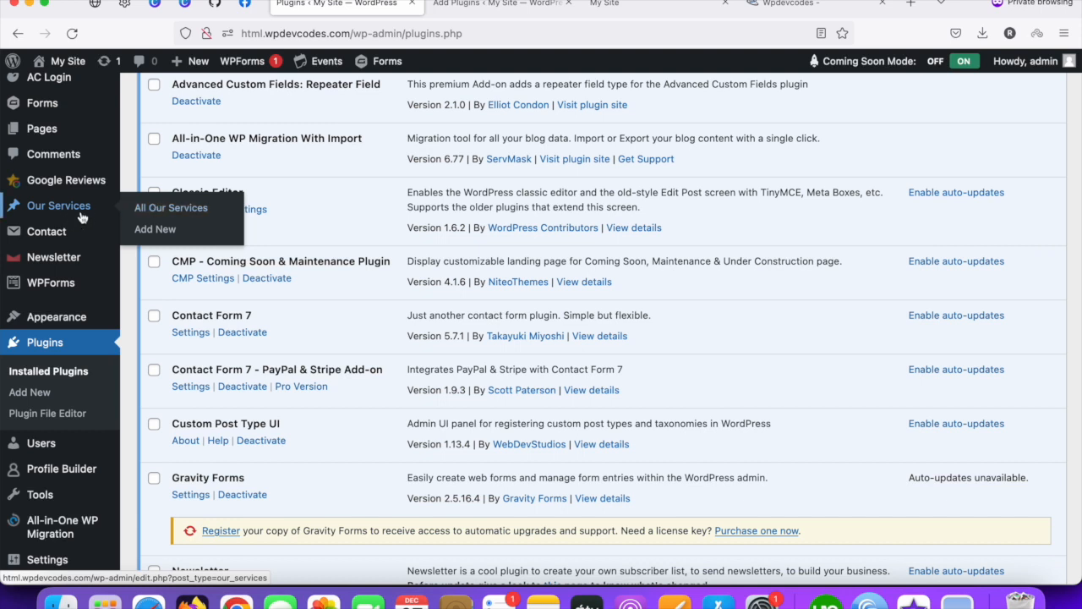
scroll(72, 389, down, 3)
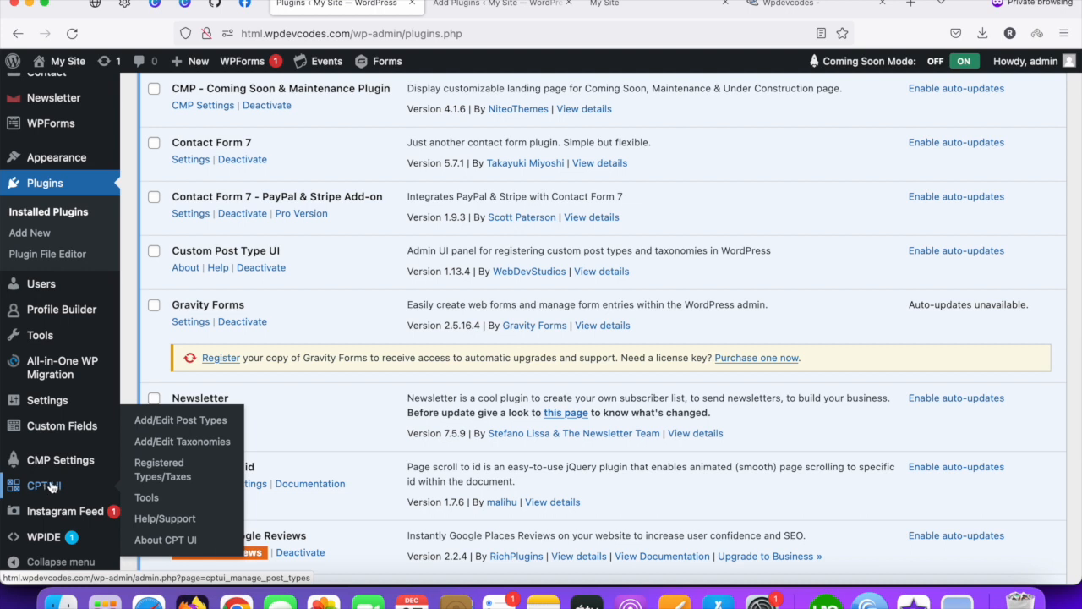
click(191, 448)
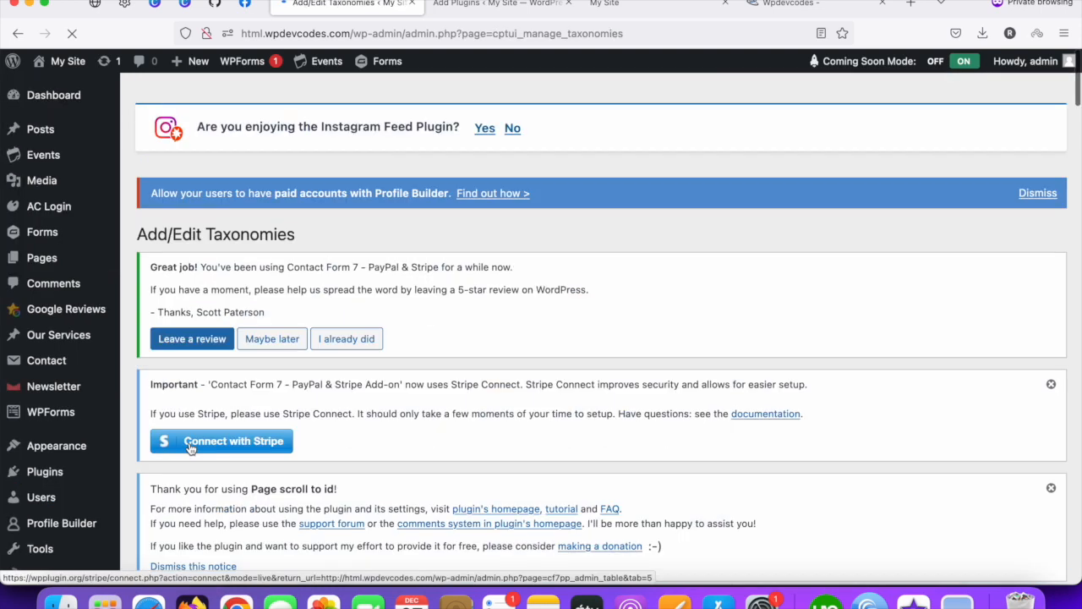
scroll(309, 379, down, 10)
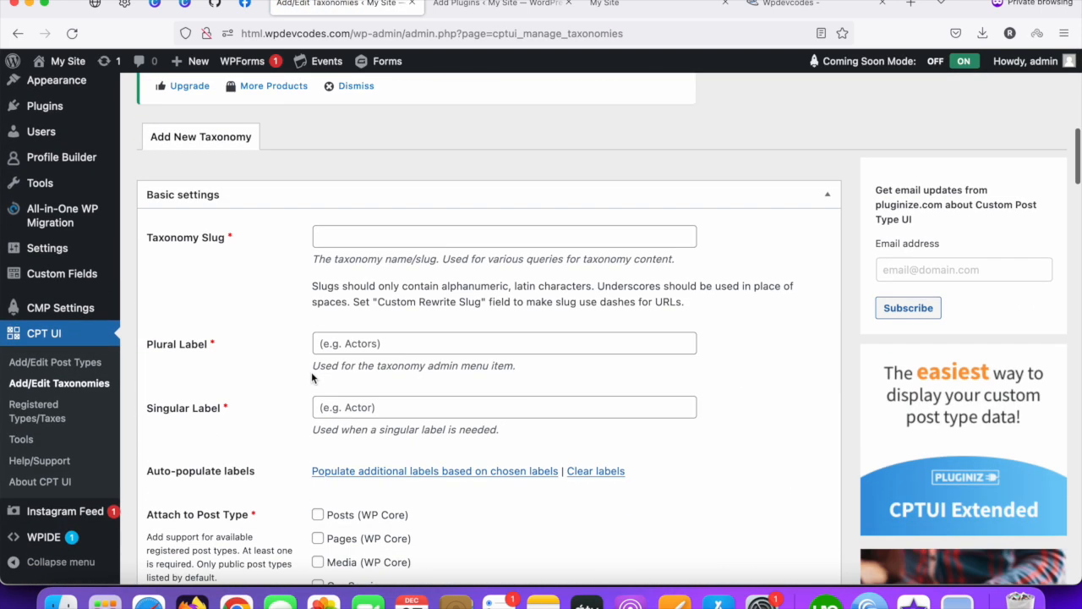
scroll(272, 369, down, 5)
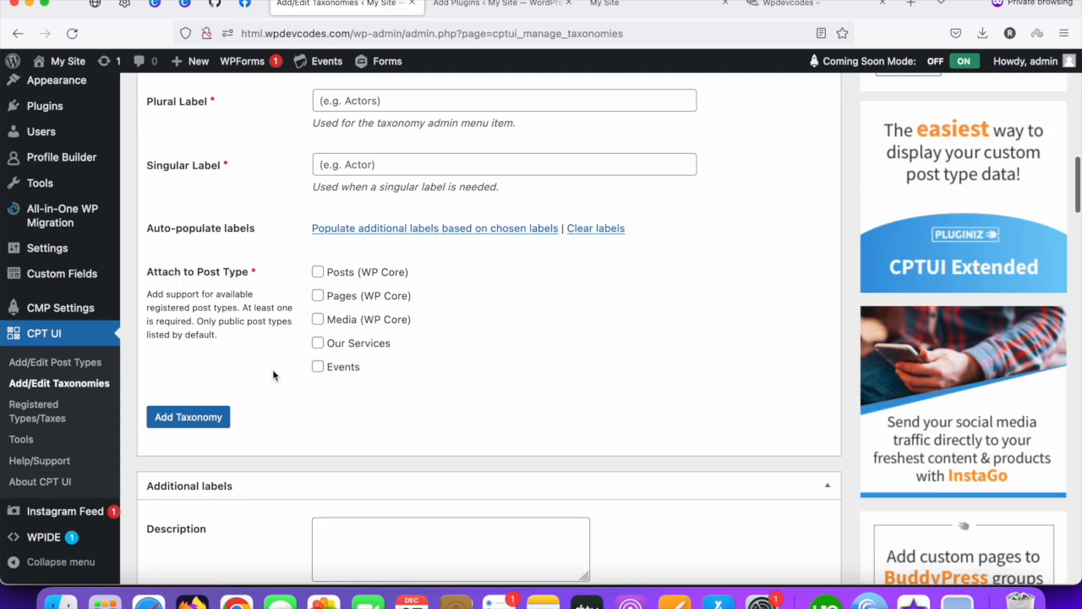
scroll(273, 368, up, 4)
scroll(273, 368, up, 3)
scroll(272, 369, down, 2)
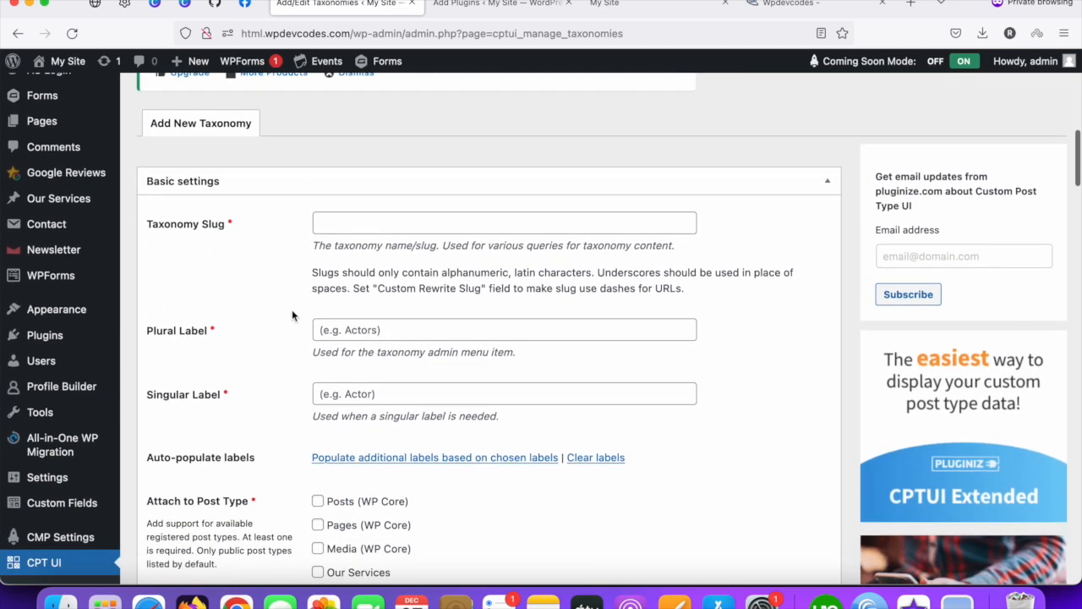
Set the taxonomy slug to "service-category" and the plural label to "Service Category"
click(346, 228)
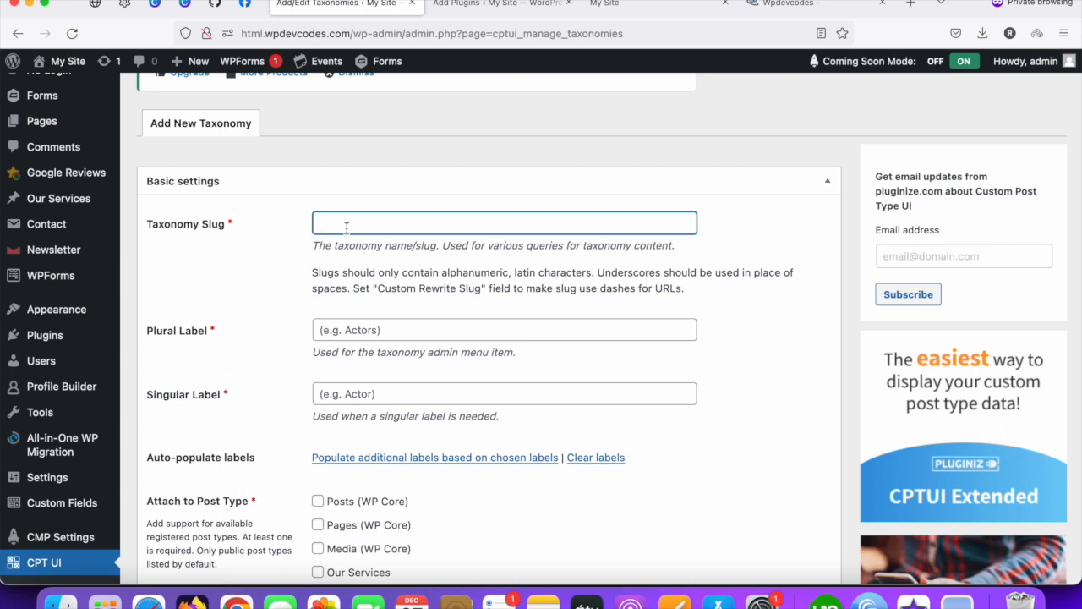
text(service-catego)
click(346, 337)
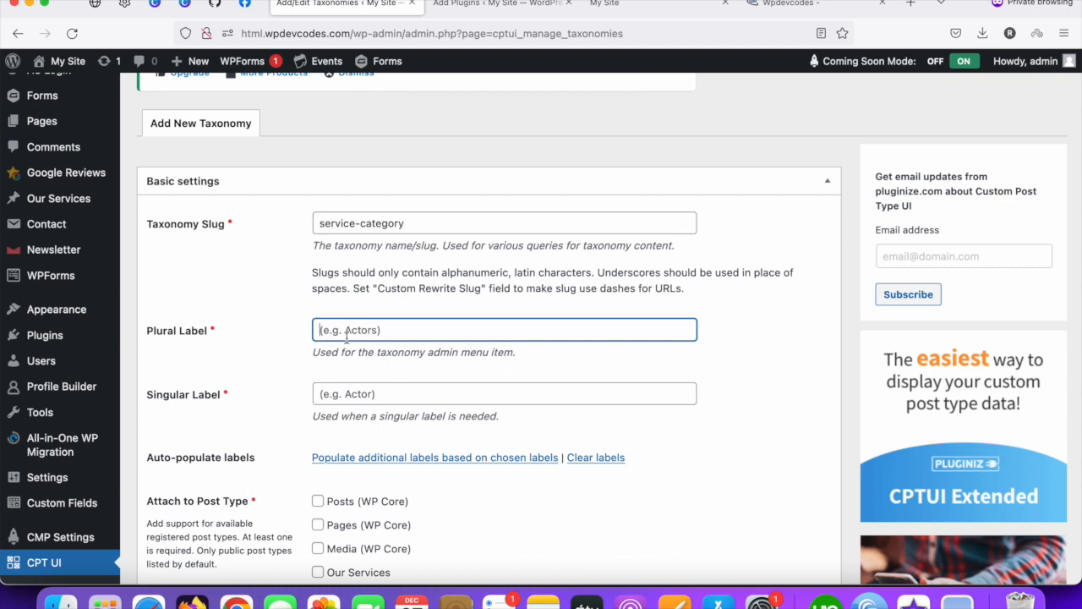
text(Se)
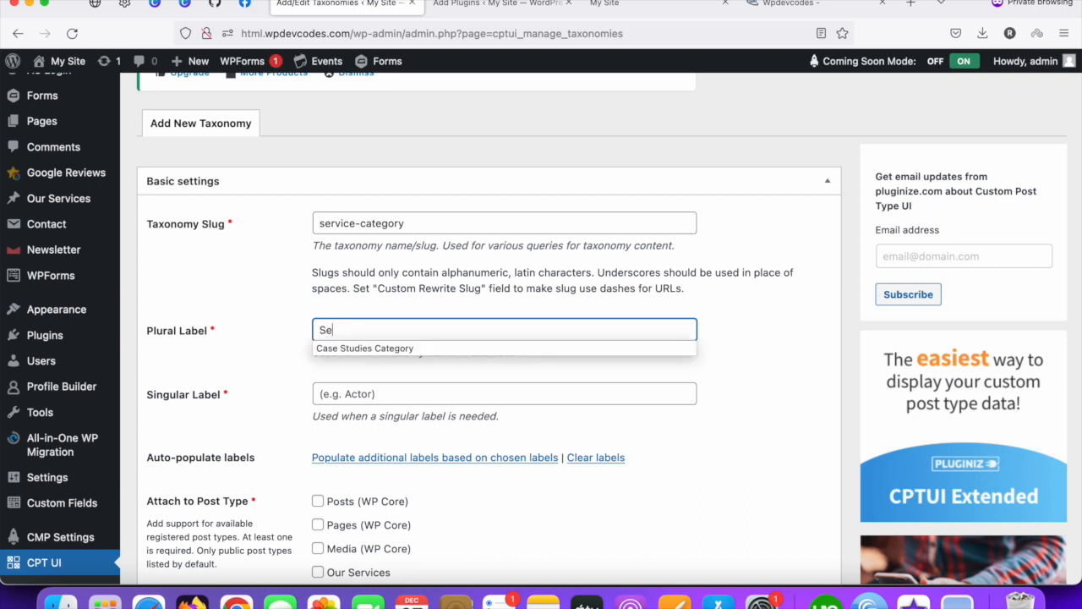
text(rvice Categor)
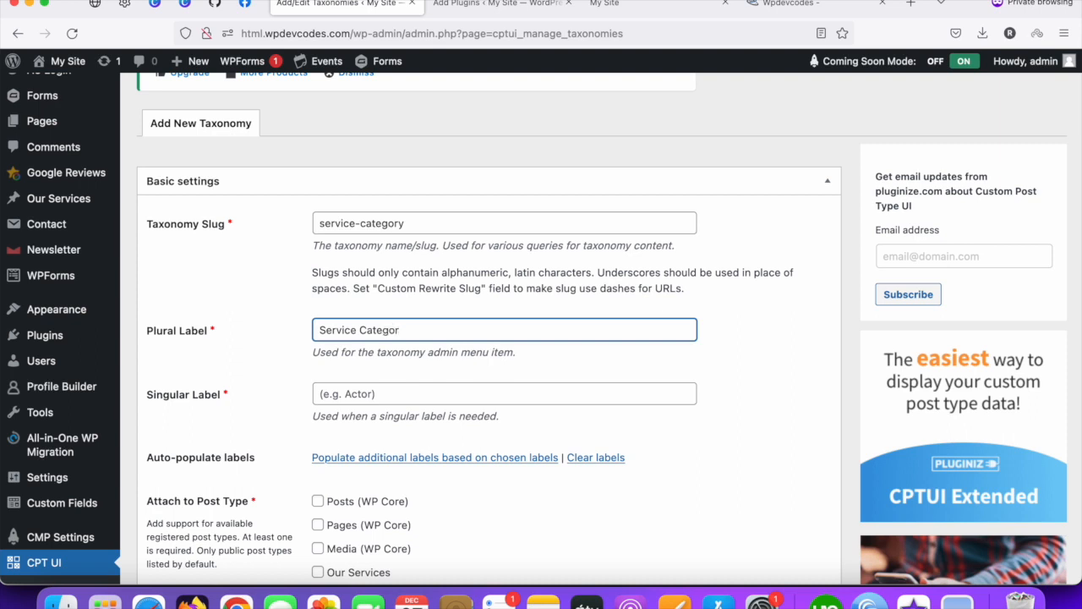
Copy the plural label "Service Category" into the singular label
triple_click(347, 338)
right_click(351, 335)
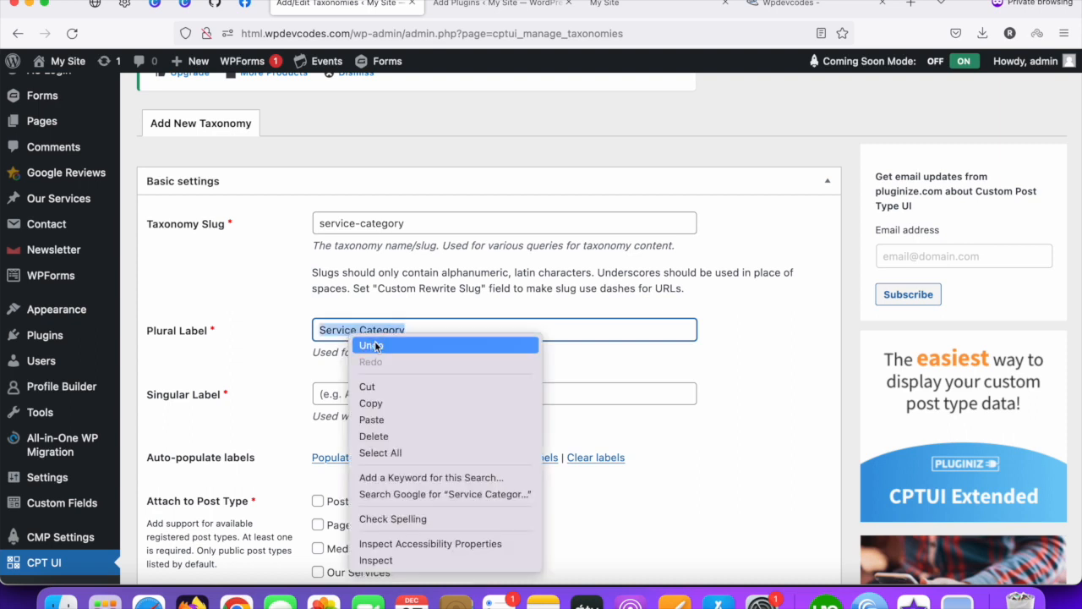
click(372, 403)
click(363, 396)
right_click(364, 396)
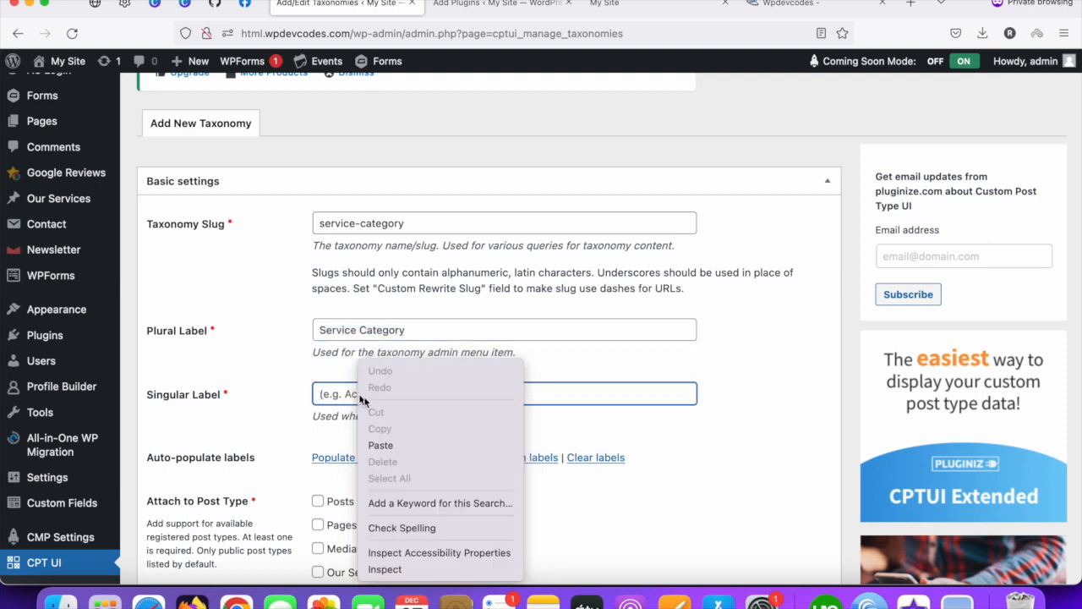
click(389, 443)
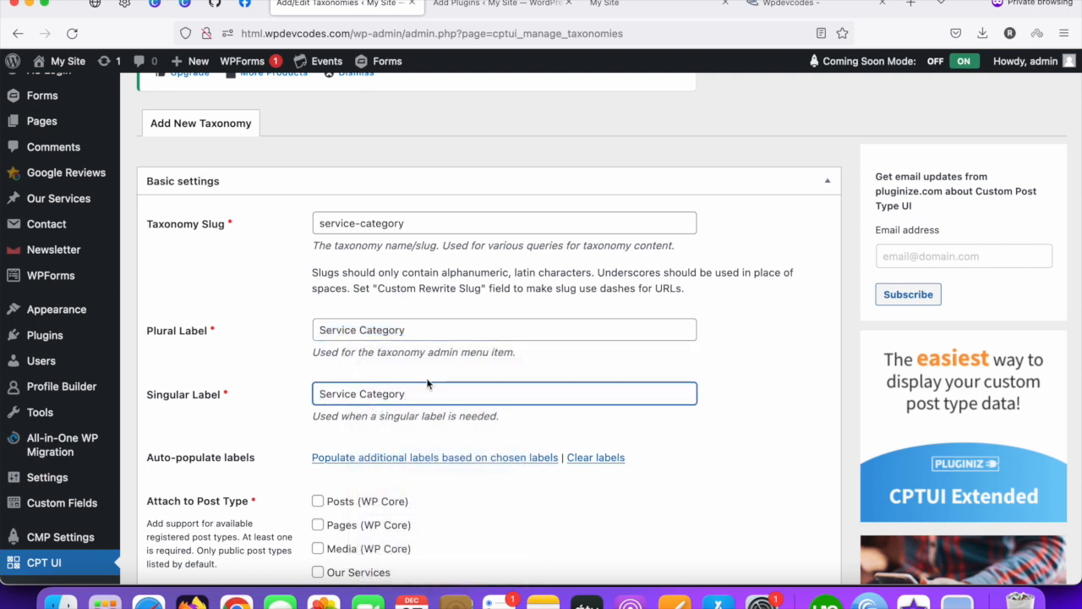
Attach the new taxonomy to the Our Services post type and add the taxonomy
scroll(309, 359, down, 1)
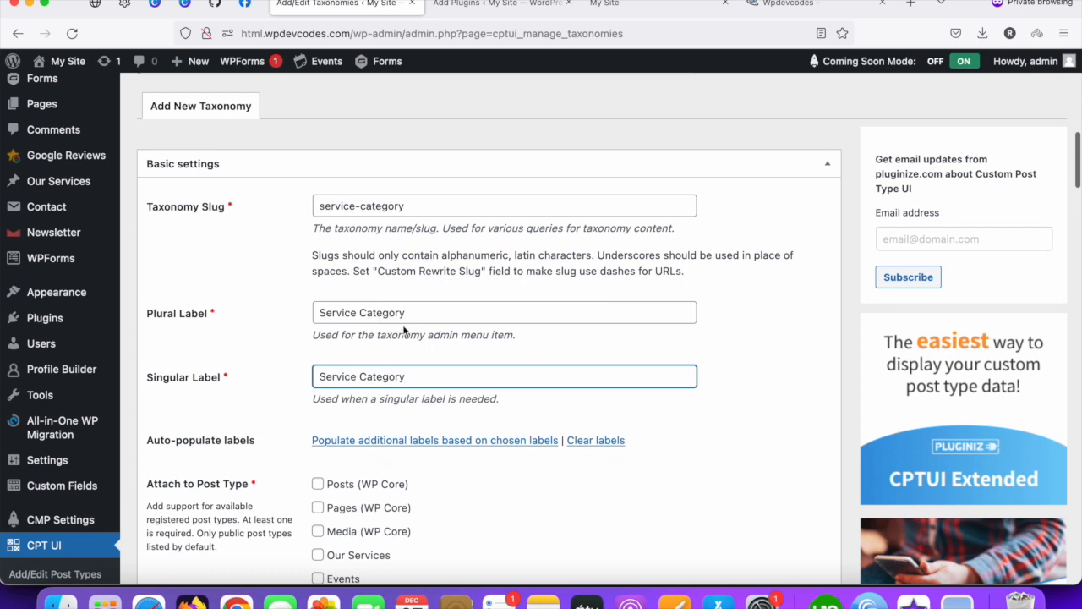
scroll(385, 351, down, 5)
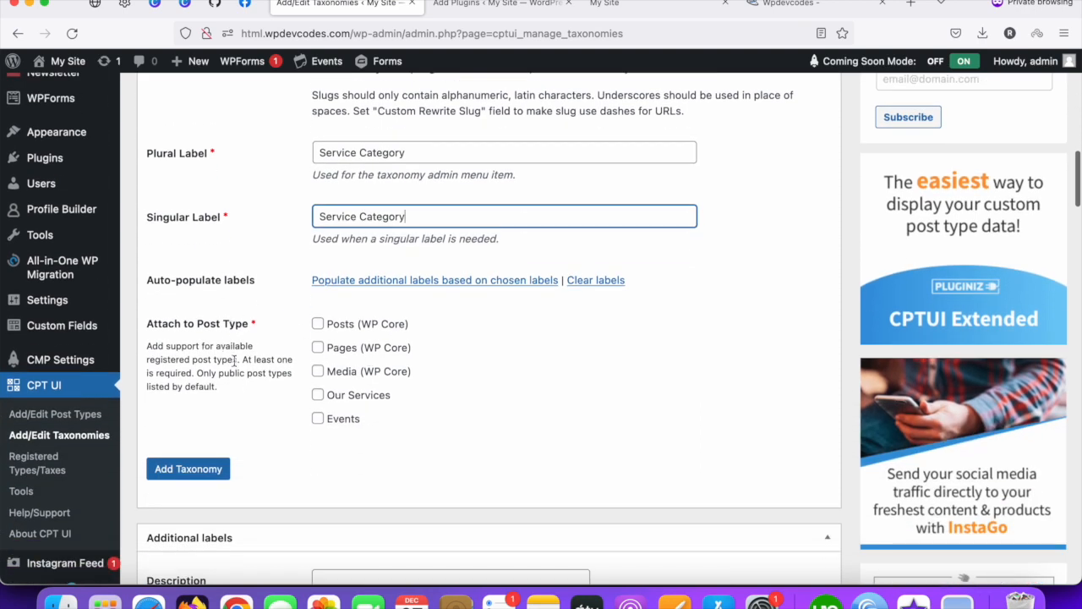
scroll(197, 330, up, 1)
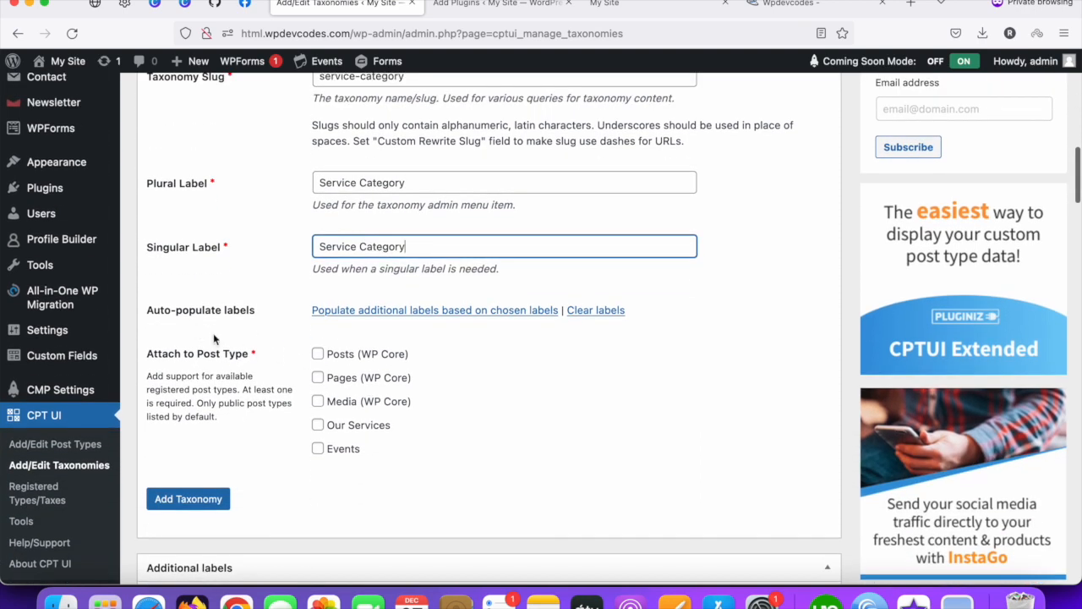
scroll(182, 279, up, 6)
scroll(59, 169, up, 7)
scroll(51, 279, down, 5)
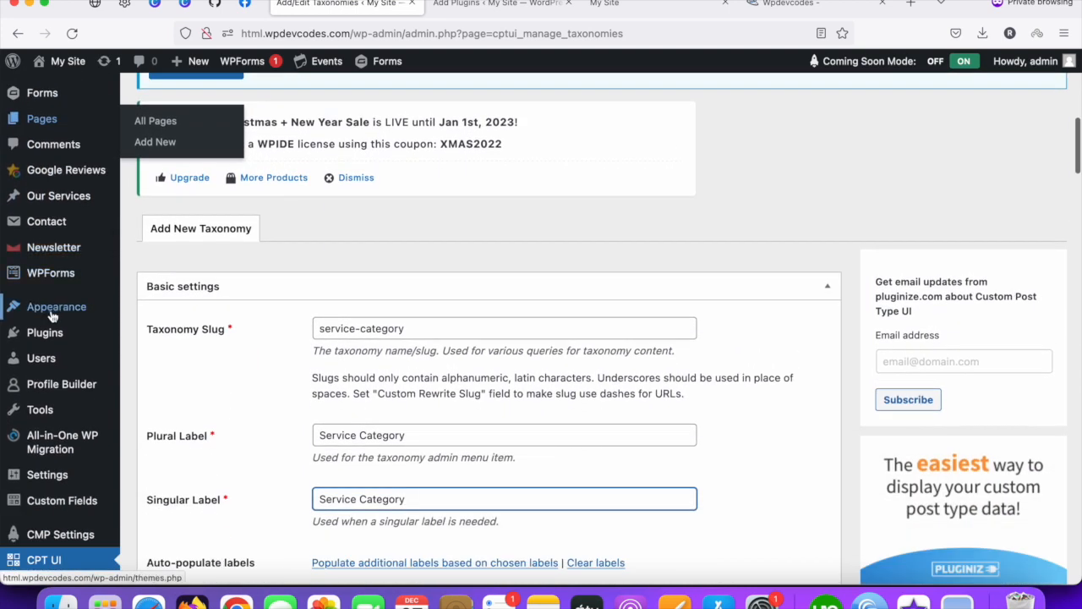
scroll(55, 256, up, 1)
scroll(53, 256, up, 1)
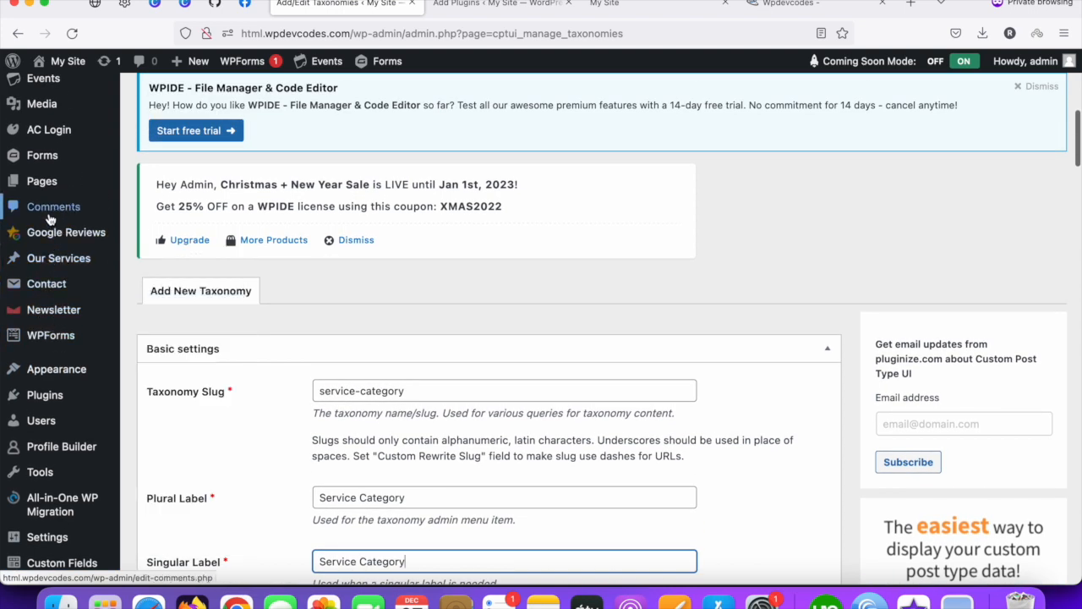
scroll(49, 219, up, 5)
scroll(52, 279, down, 1)
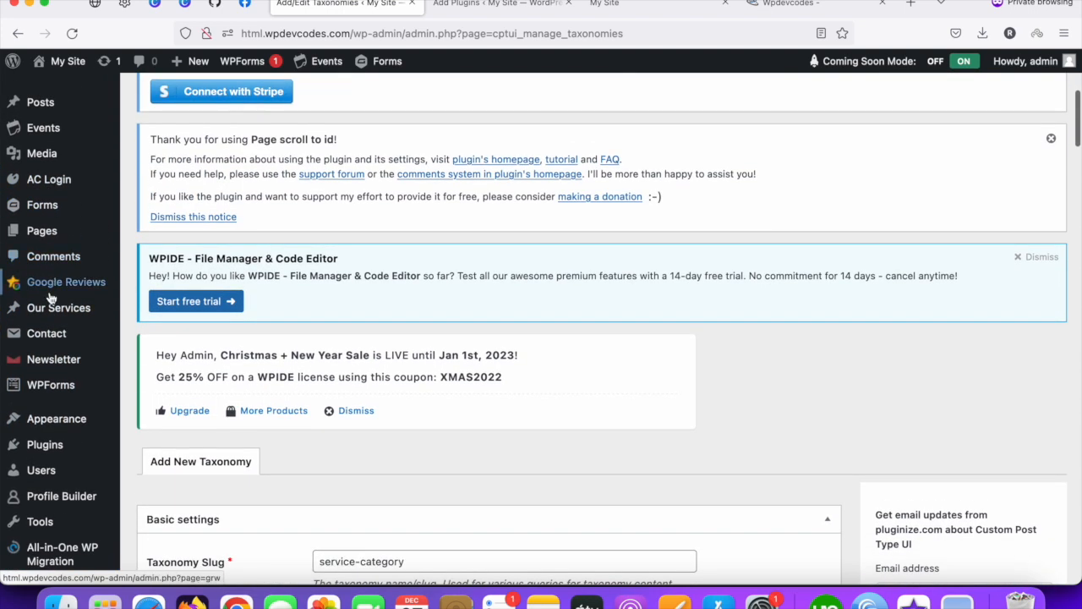
scroll(246, 367, down, 12)
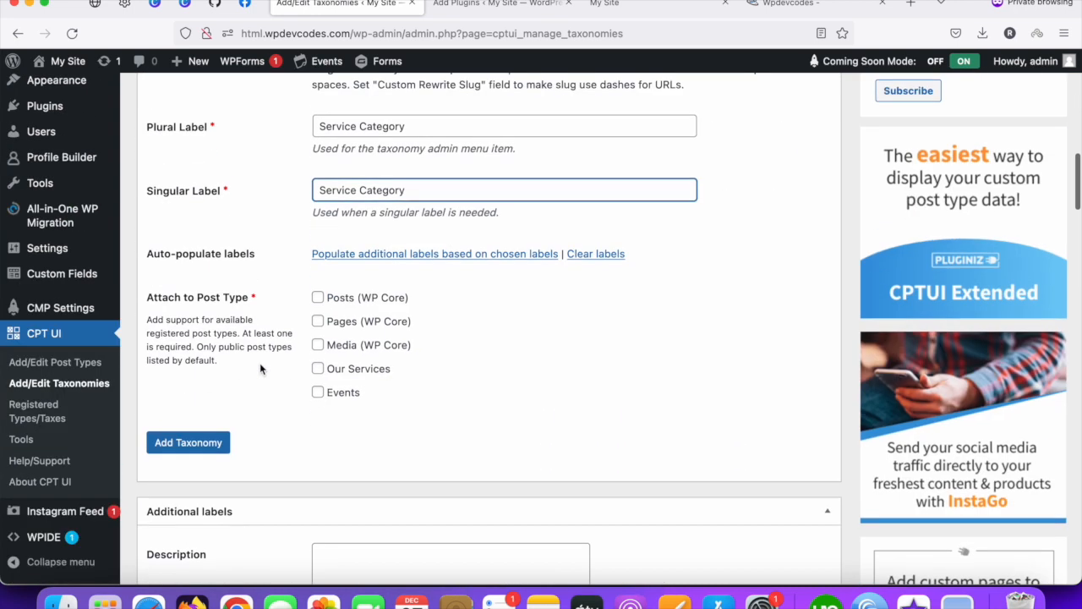
click(318, 368)
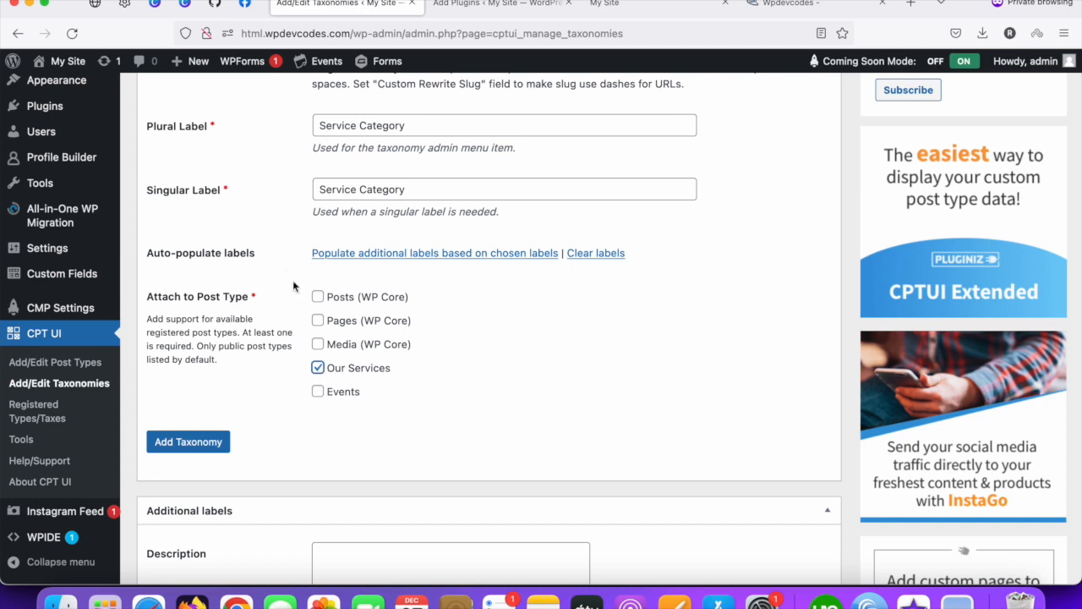
scroll(303, 254, up, 2)
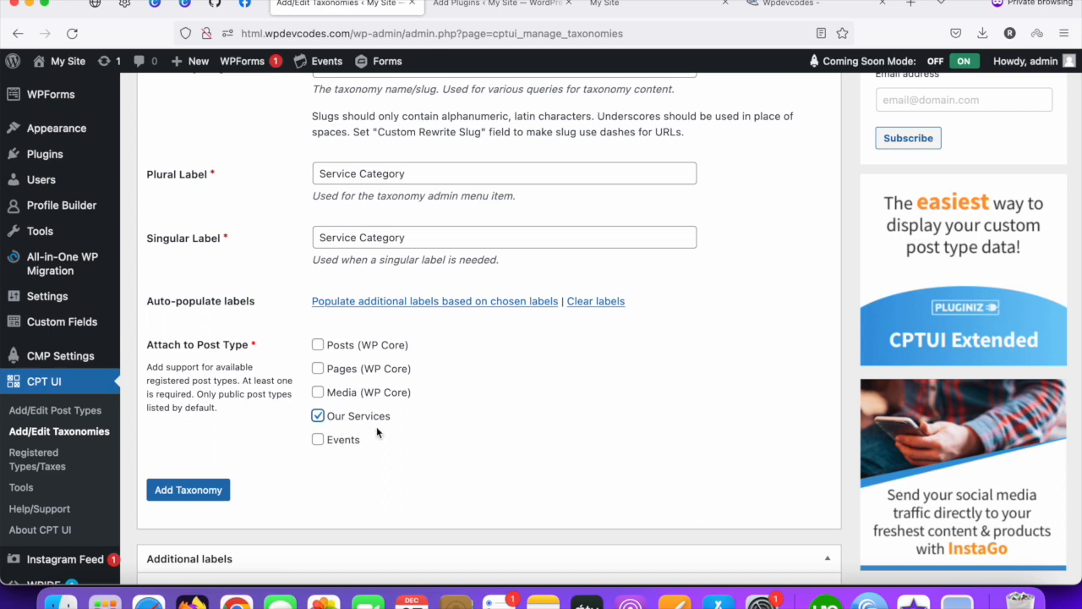
click(181, 497)
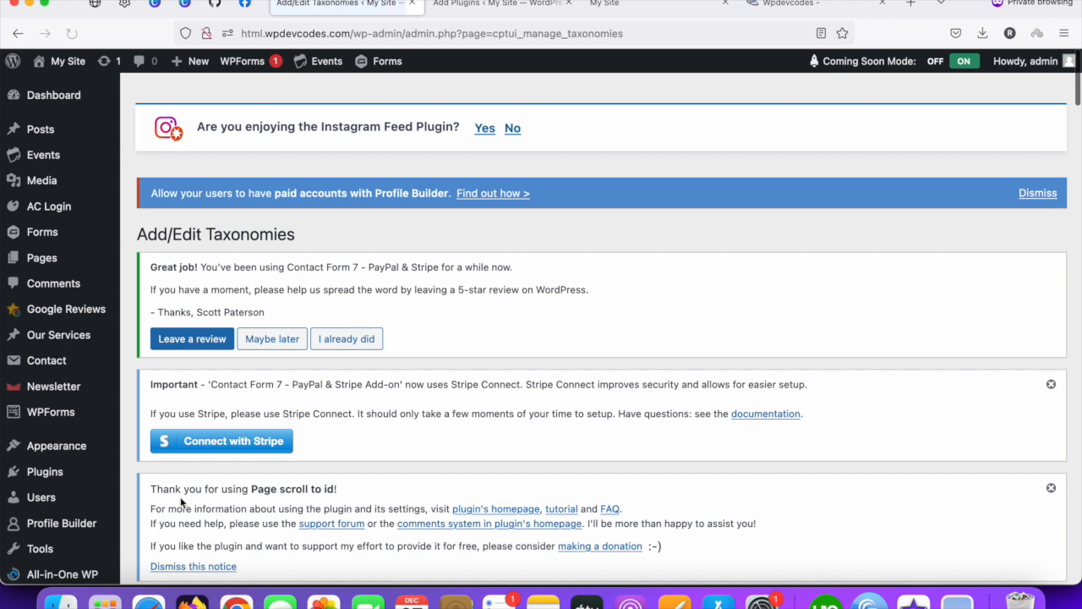
Check the outcome of adding the service-category taxonomy and open the Service Category terms page under Our Services
scroll(358, 319, down, 3)
scroll(358, 320, down, 2)
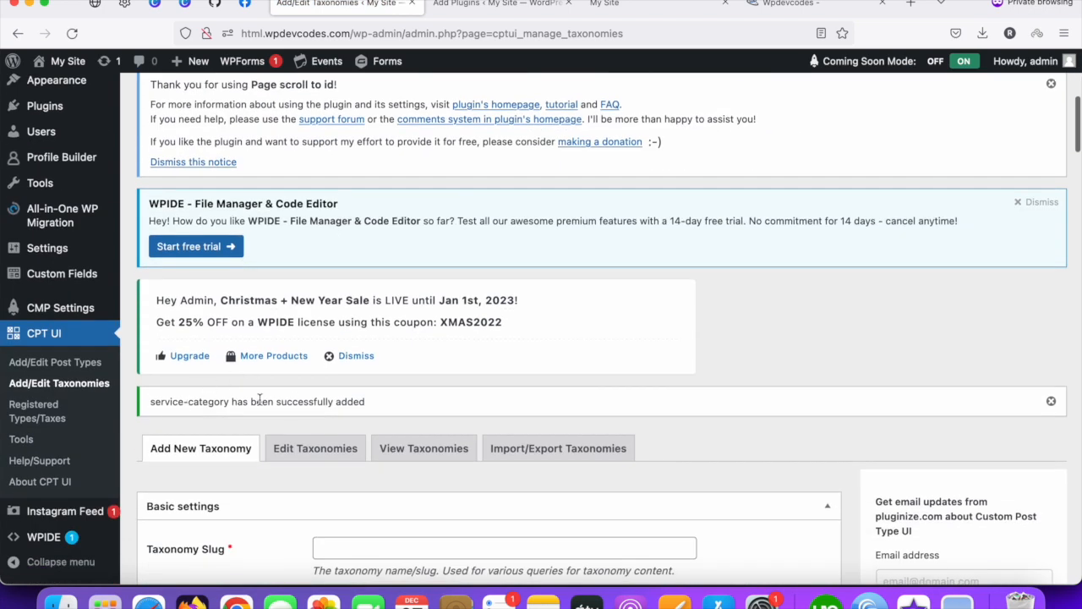
scroll(351, 403, up, 3)
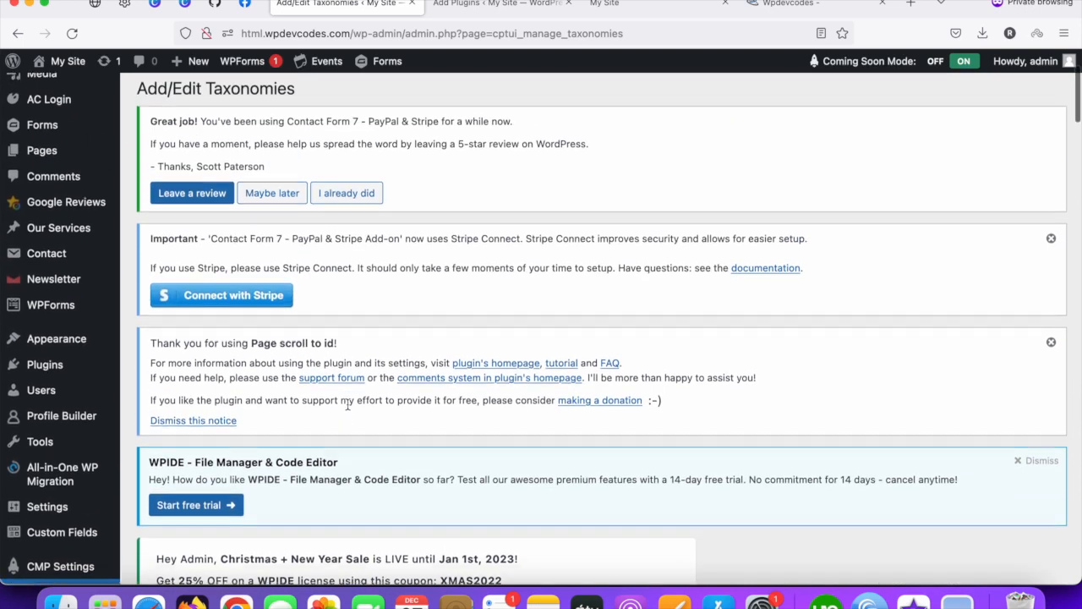
scroll(67, 275, up, 1)
mouse_move(58, 269)
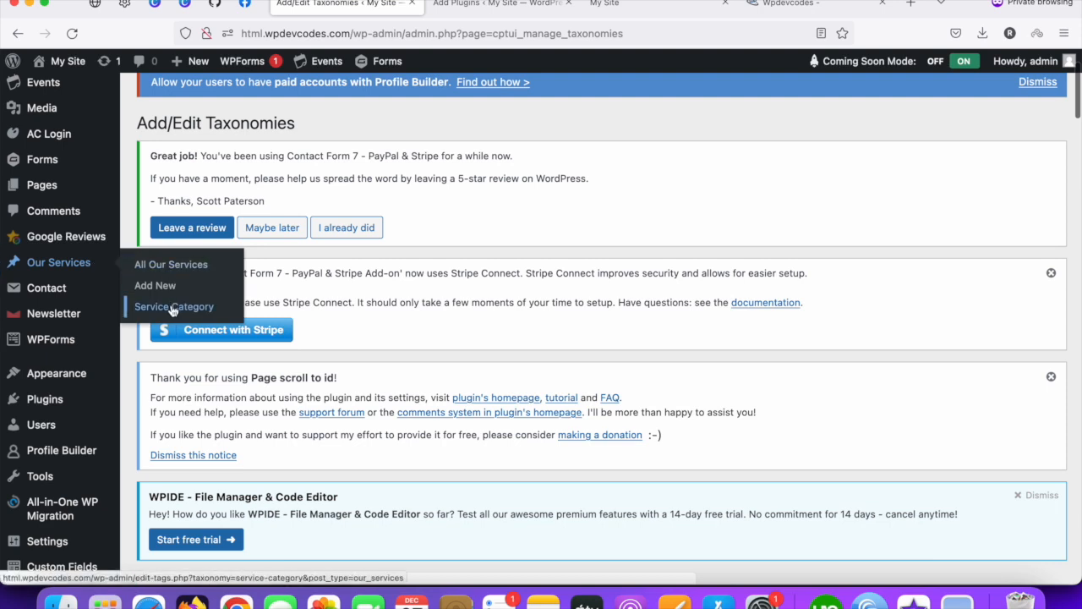
click(160, 311)
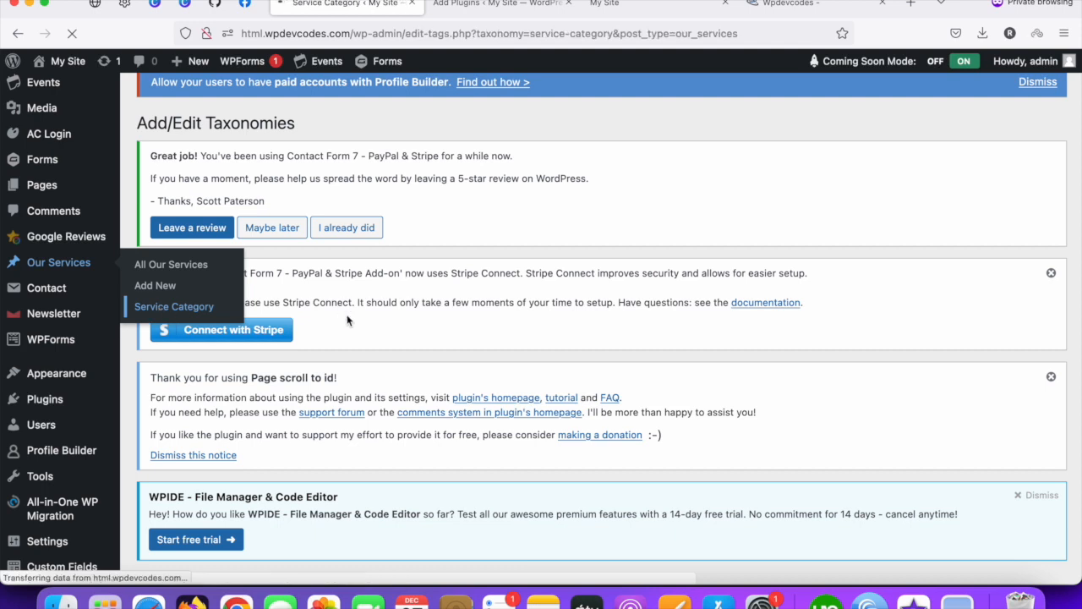
Add a new Service Category term named "Category 1"
scroll(542, 338, down, 3)
scroll(543, 342, down, 5)
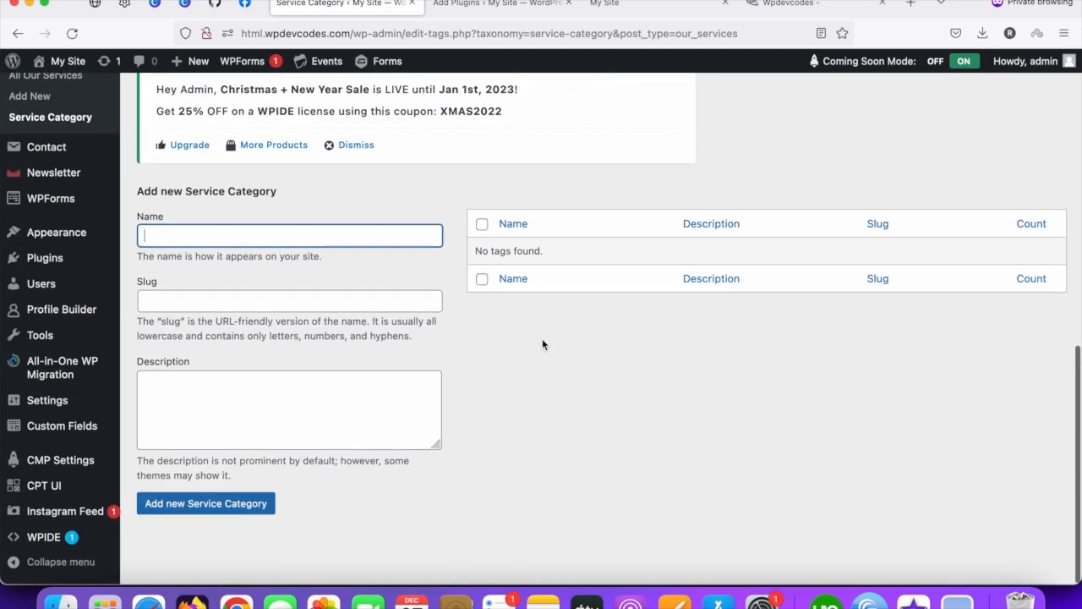
click(286, 243)
text(C)
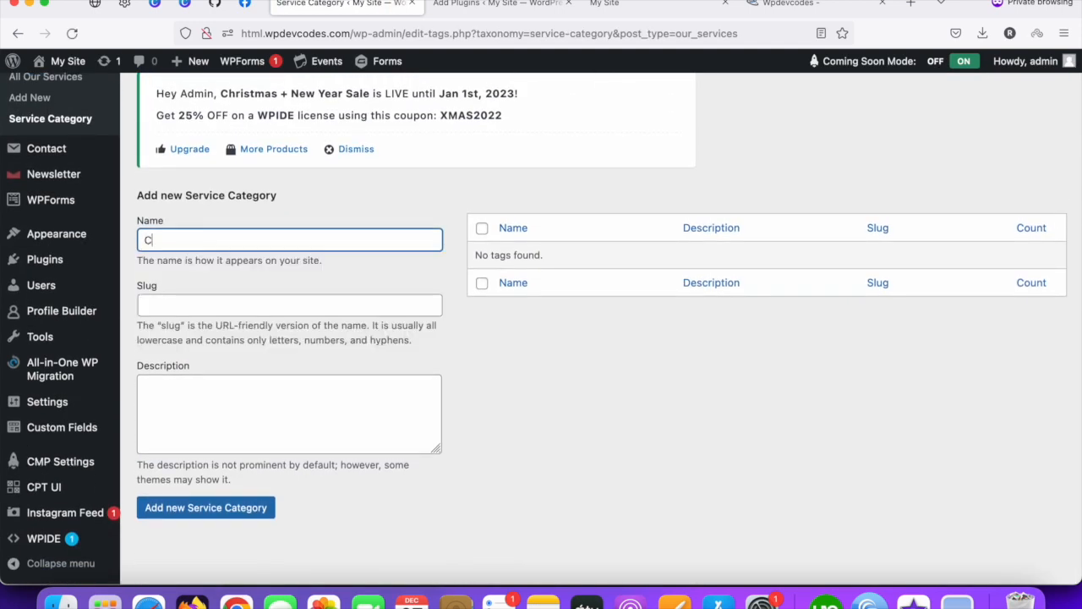
text(ategory 1)
click(187, 510)
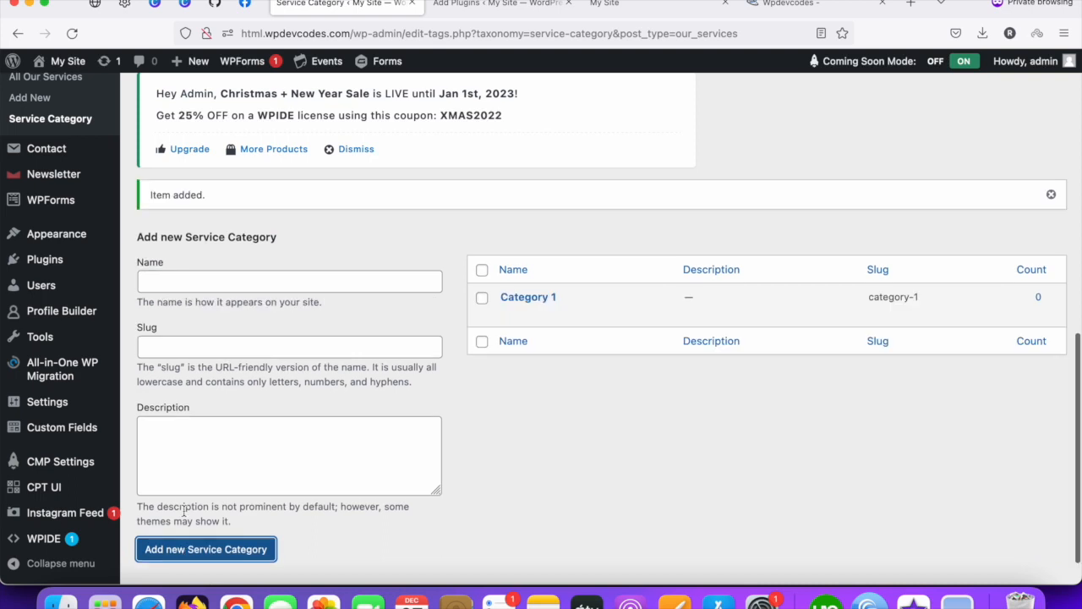
Add a second Service Category term named "Category 2"
click(205, 282)
text(Category 2)
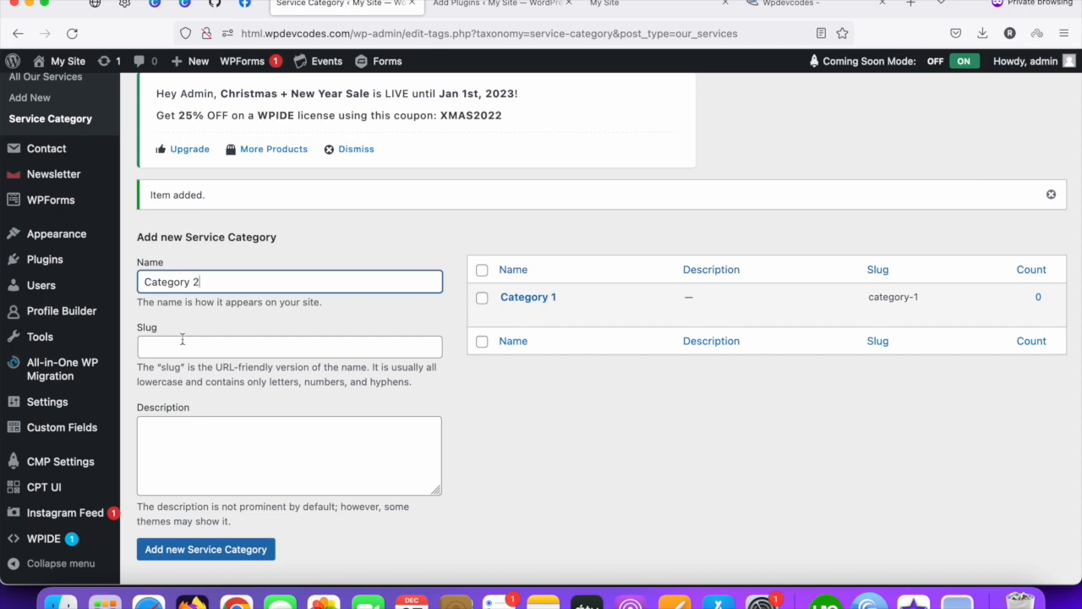
scroll(184, 363, down, 1)
click(186, 505)
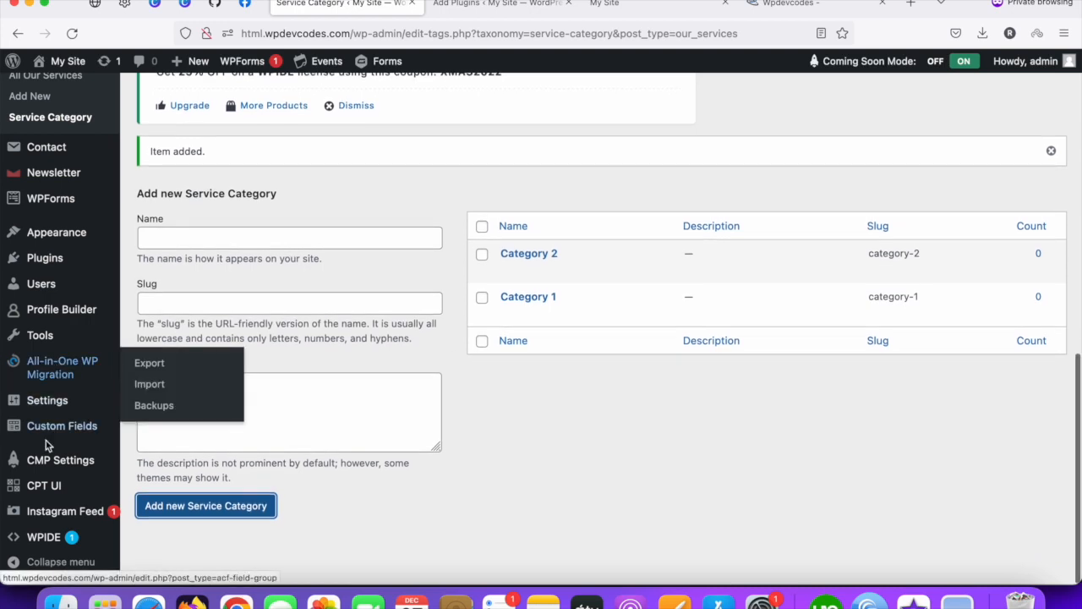
Open the CPT UI post type editor with the Our Services post type selected for editing
mouse_move(48, 475)
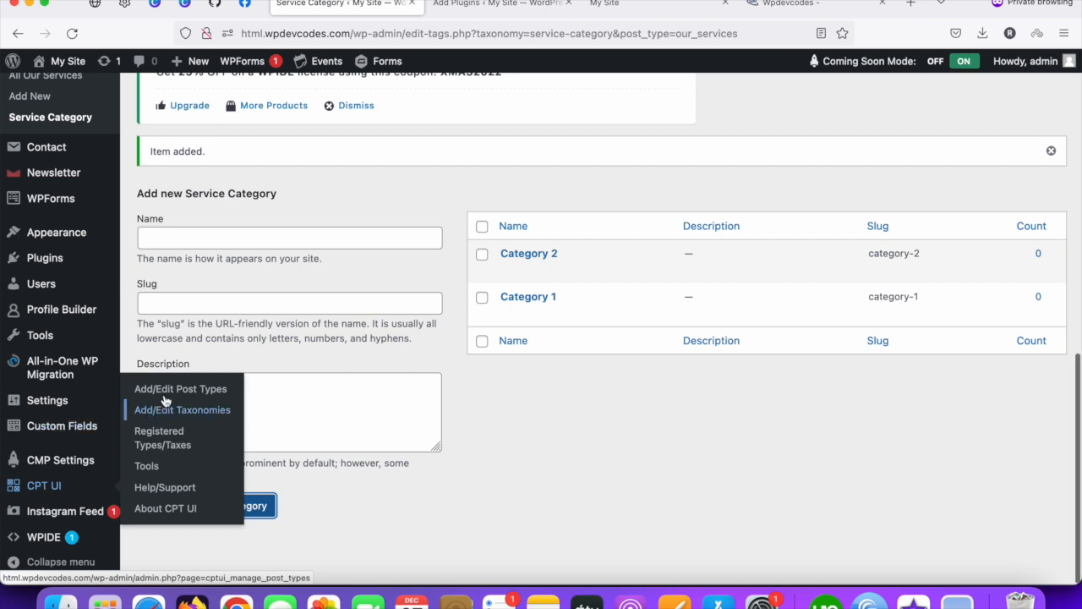
click(170, 395)
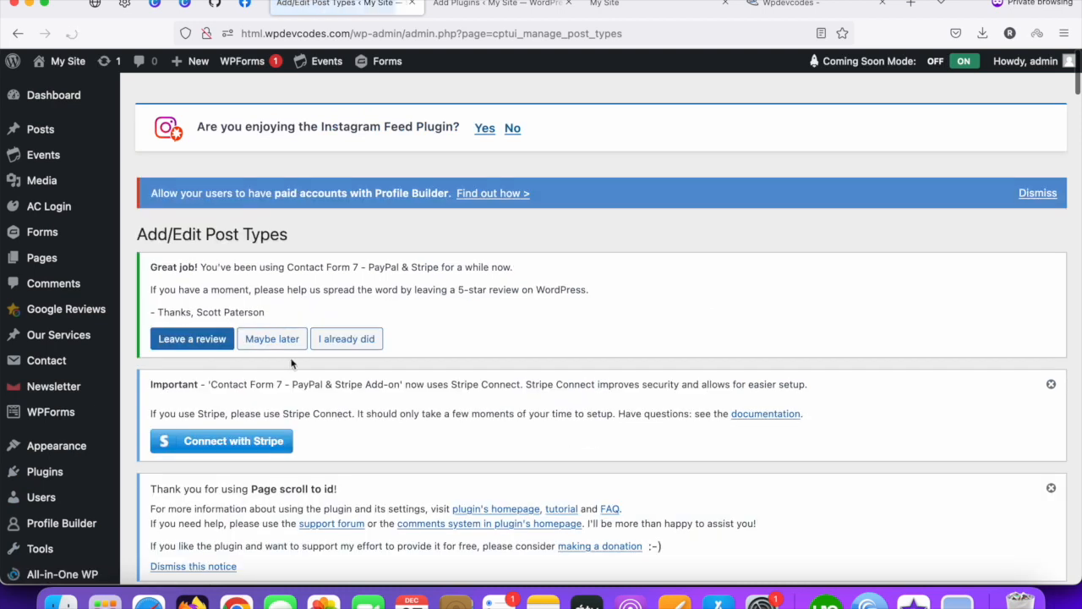
scroll(300, 362, down, 10)
scroll(292, 256, up, 2)
click(312, 207)
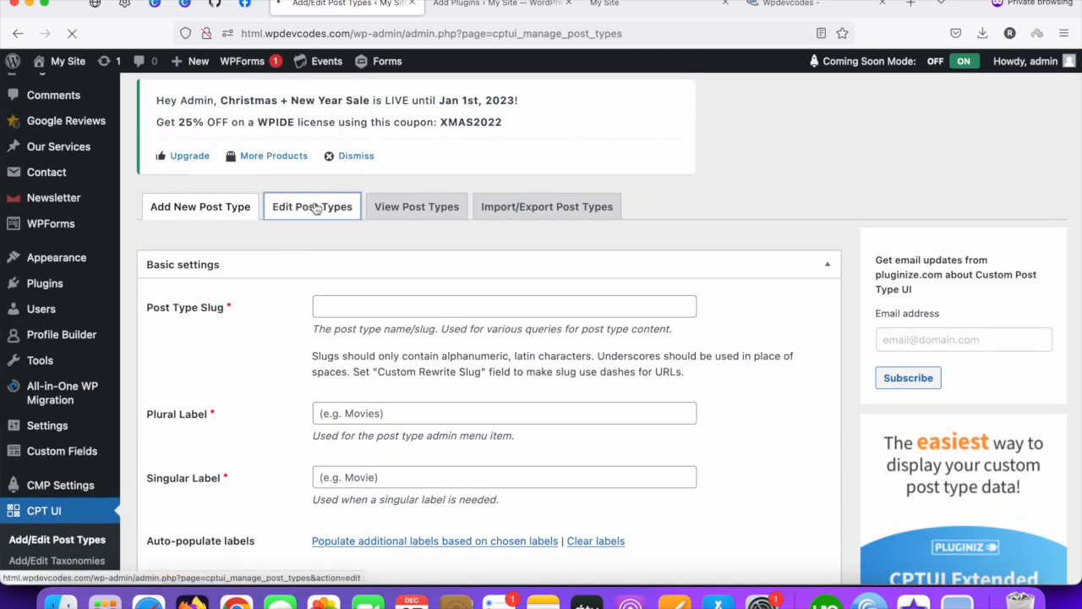
scroll(269, 282, down, 3)
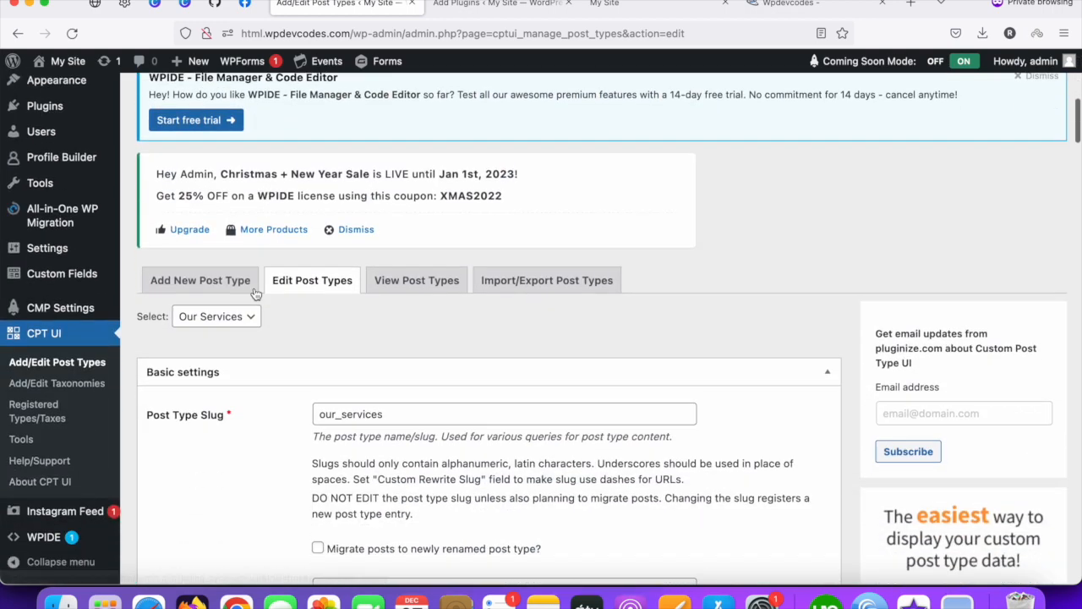
click(236, 317)
click(236, 319)
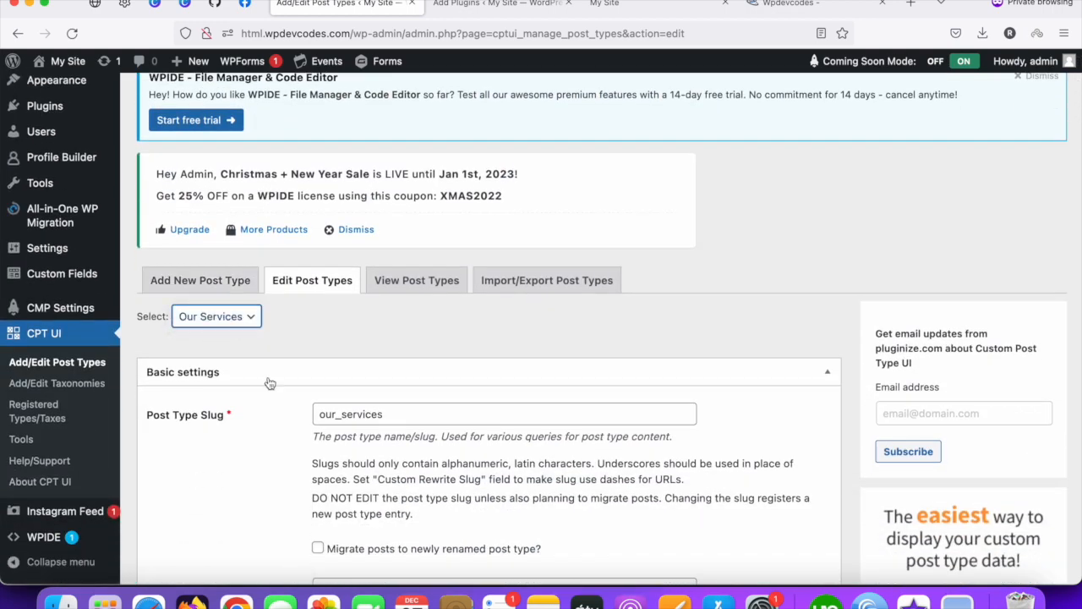
Set Hierarchical to True in the Our Services post type settings and save the post type
scroll(258, 382, down, 10)
scroll(259, 385, down, 15)
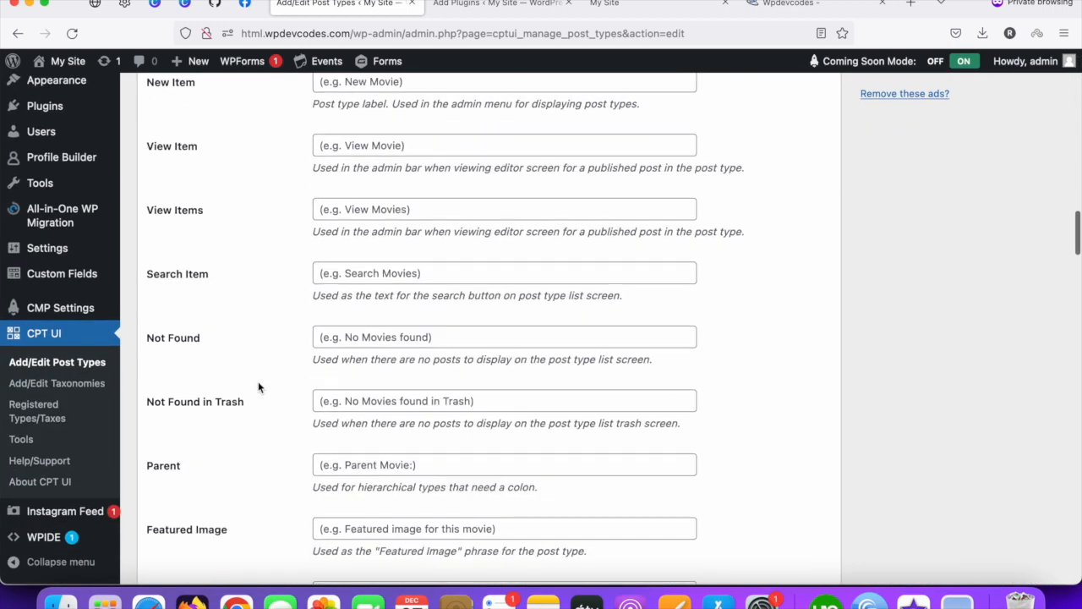
scroll(258, 386, down, 9)
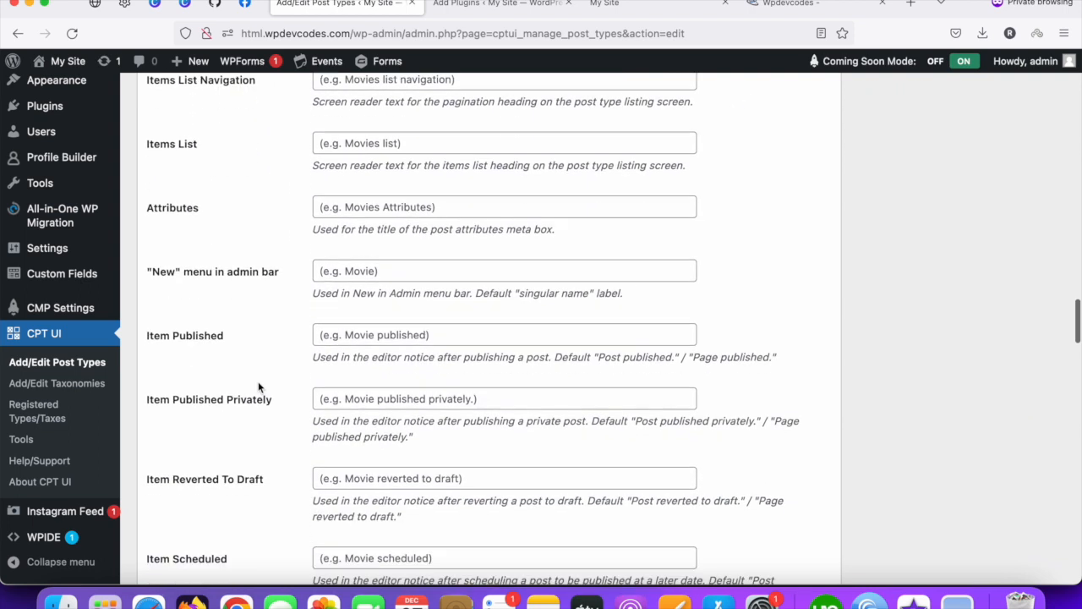
scroll(258, 382, down, 3)
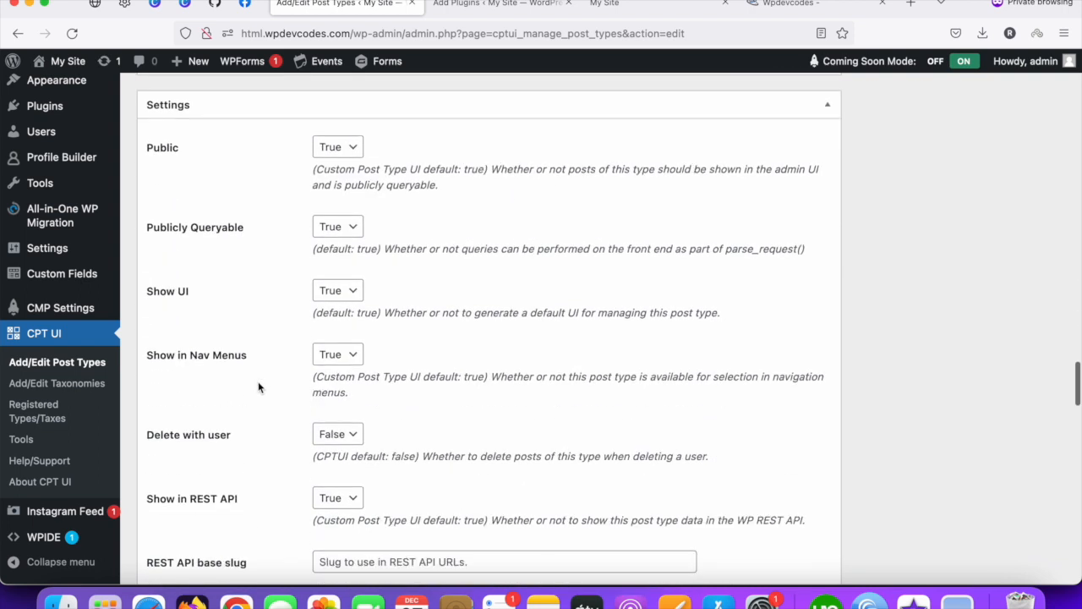
scroll(284, 325, down, 7)
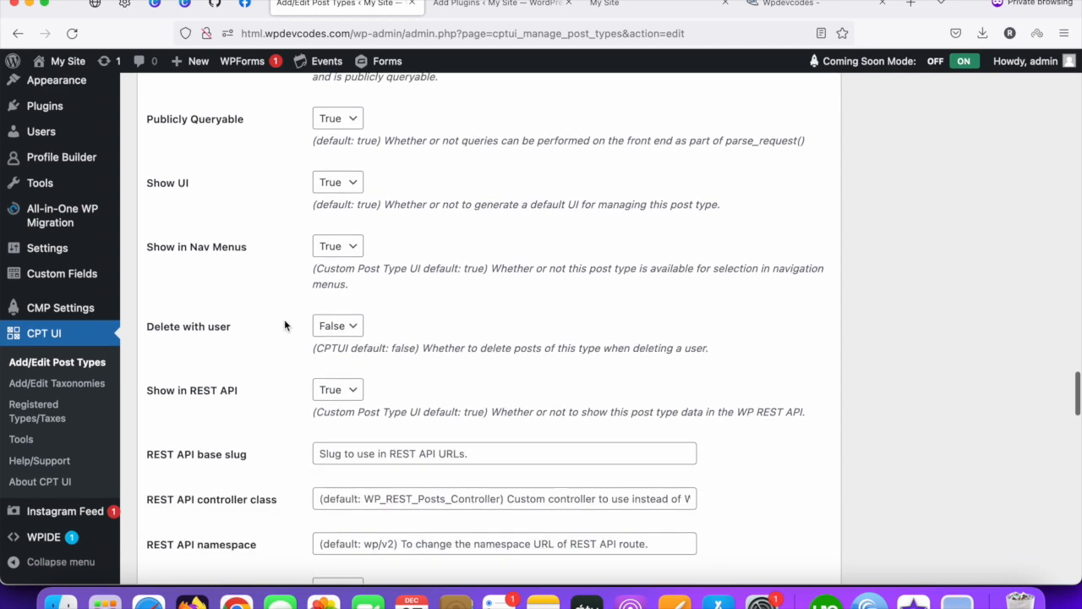
scroll(284, 325, down, 1)
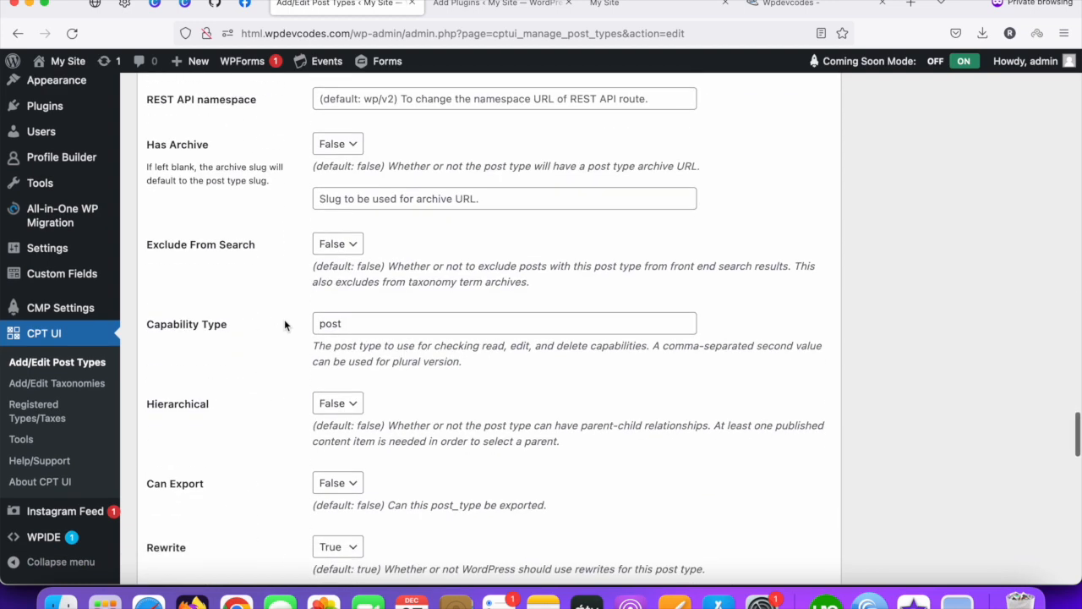
click(350, 366)
click(337, 380)
scroll(275, 409, down, 15)
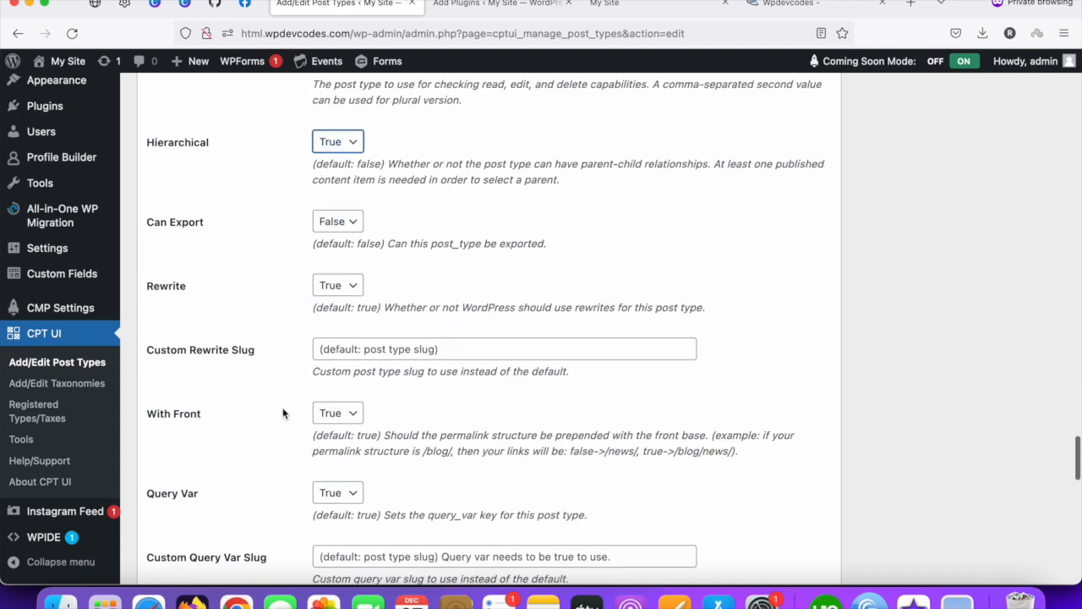
scroll(275, 409, down, 1)
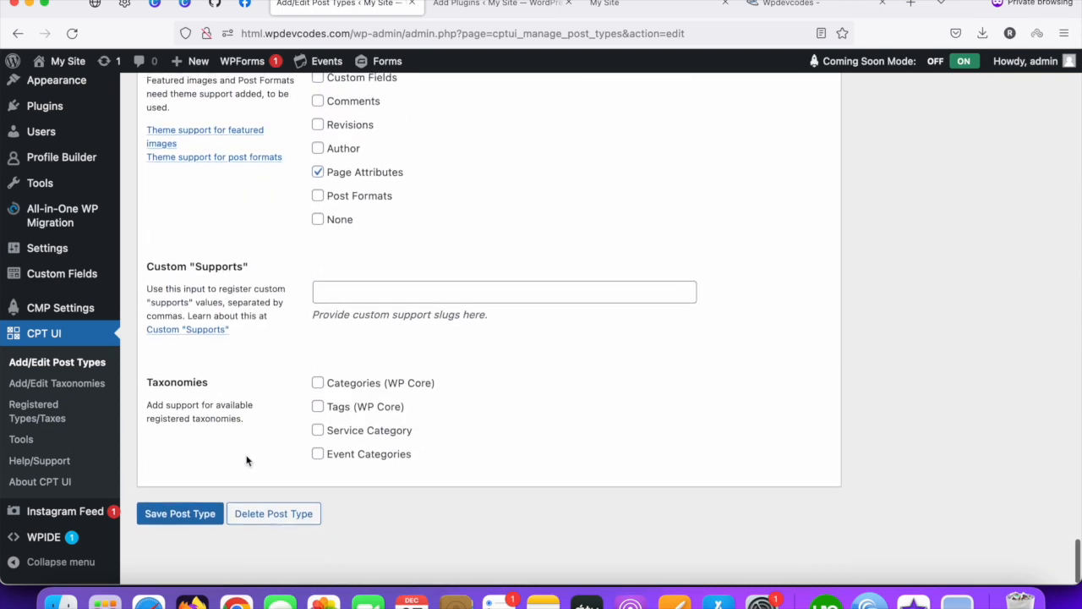
click(189, 517)
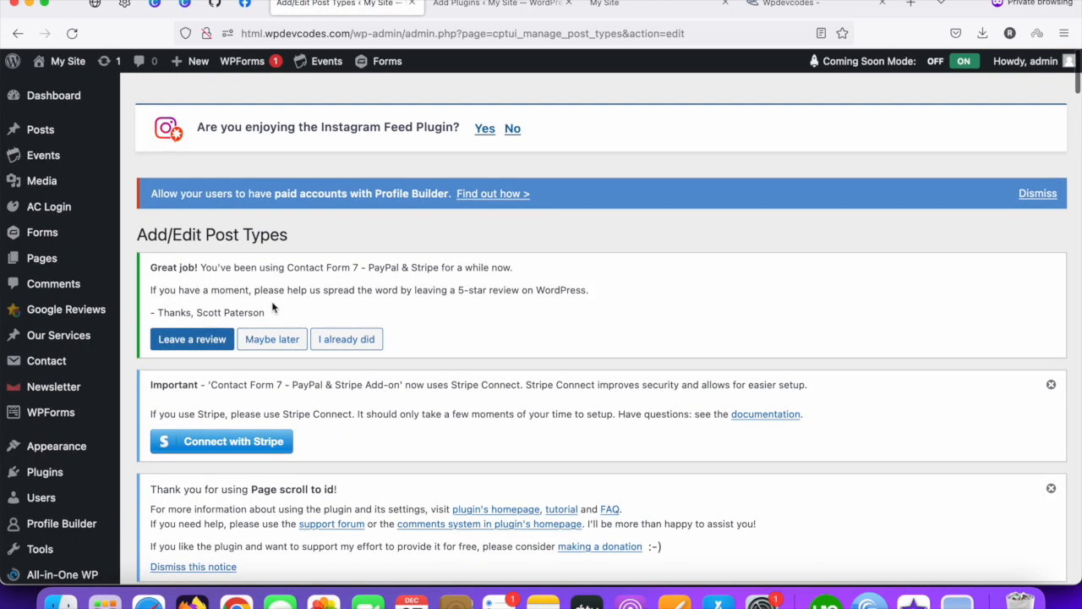
Start a new Our Services entry and title it "New Service"
mouse_move(48, 241)
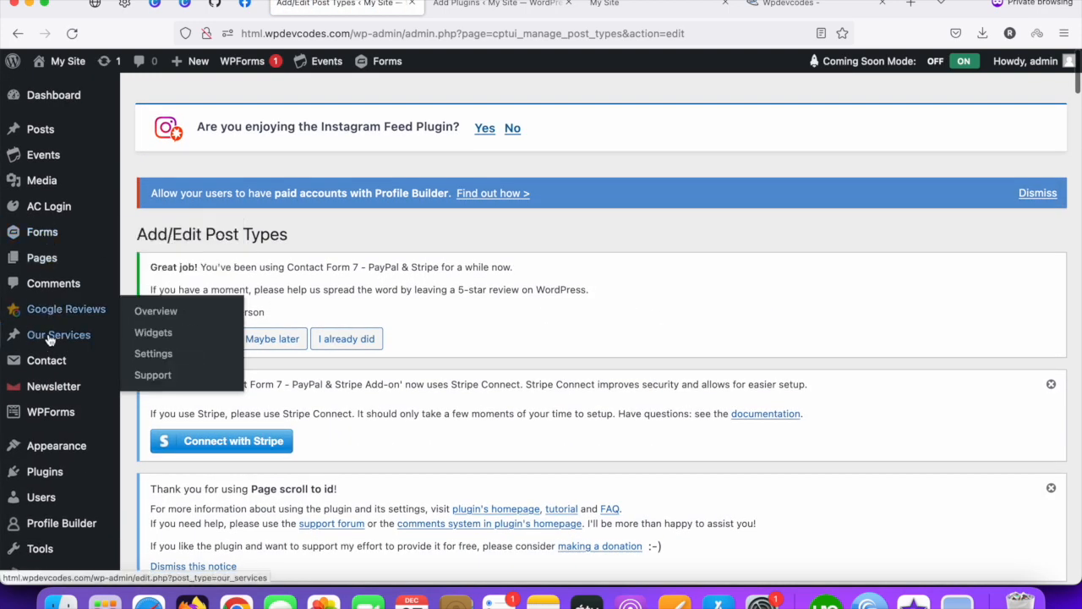
mouse_move(53, 346)
click(146, 360)
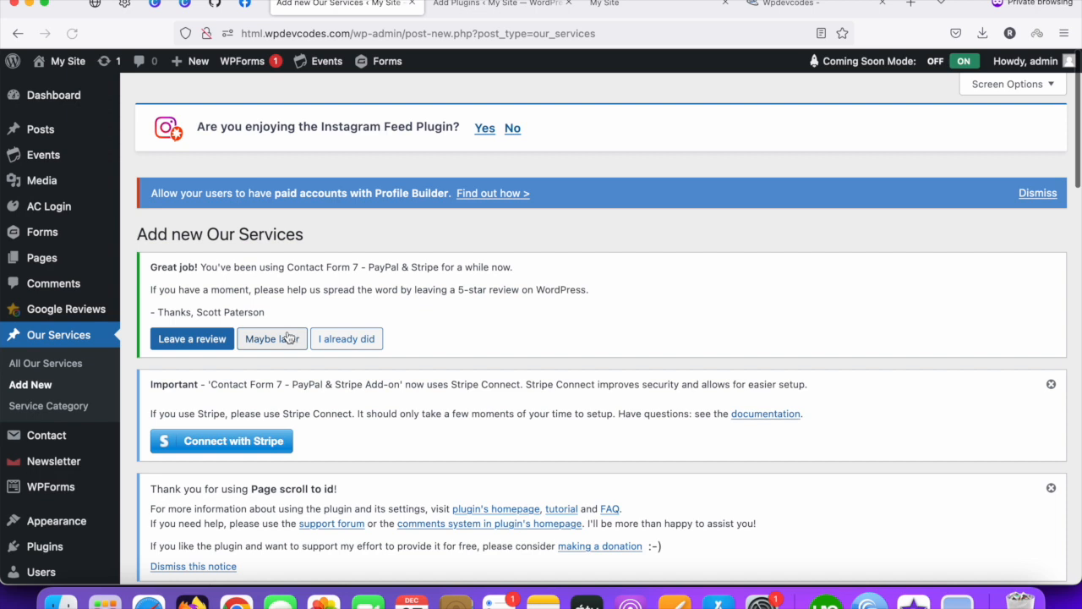
scroll(289, 340, down, 6)
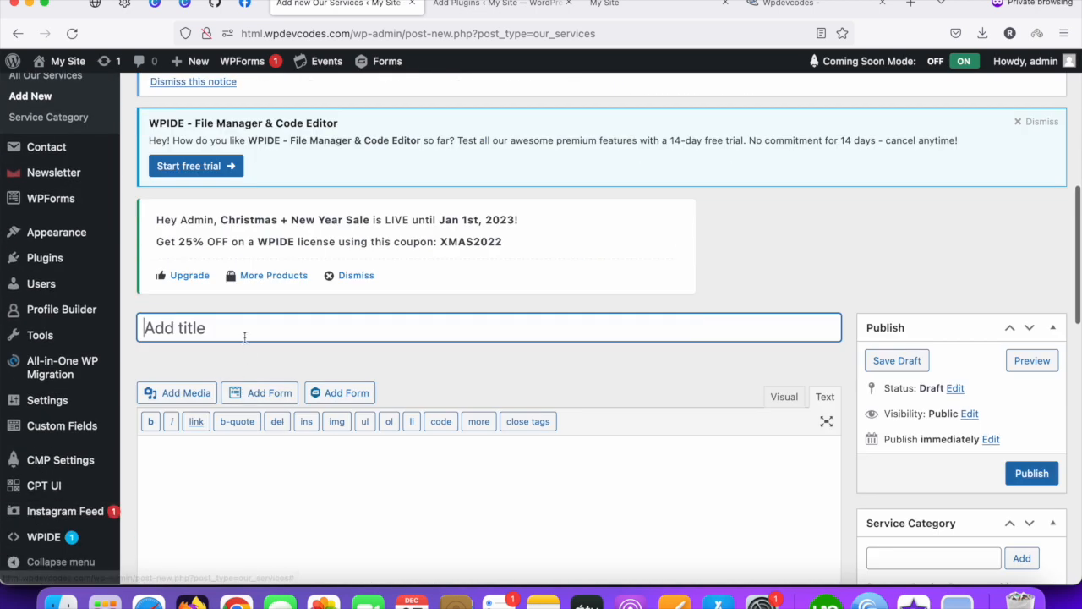
text(New Service)
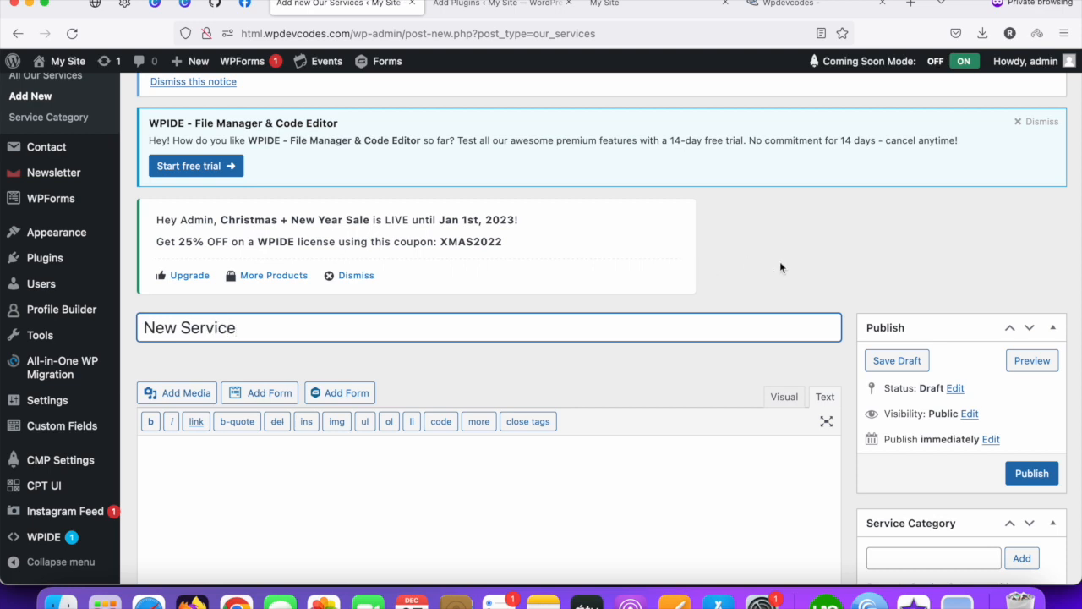
Publish the "New Service" entry and check its Service Category box
scroll(780, 267, down, 5)
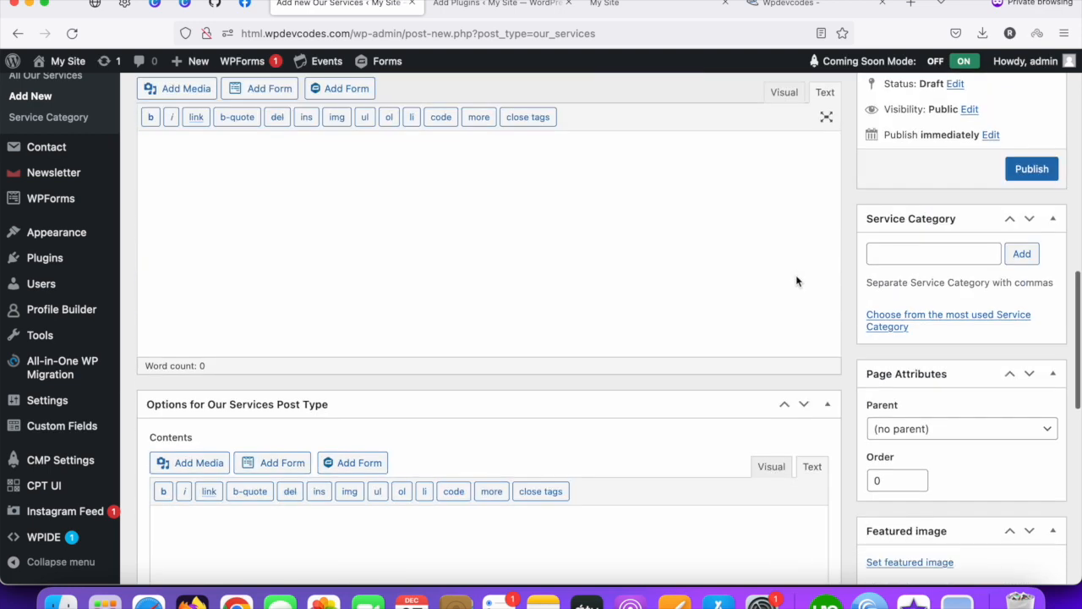
click(923, 253)
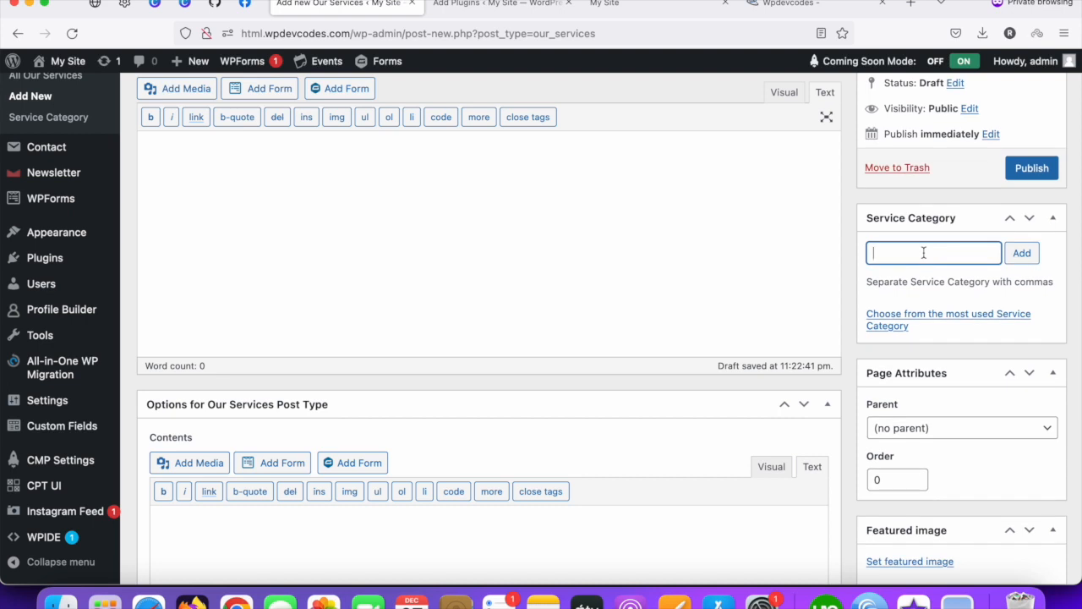
click(1030, 169)
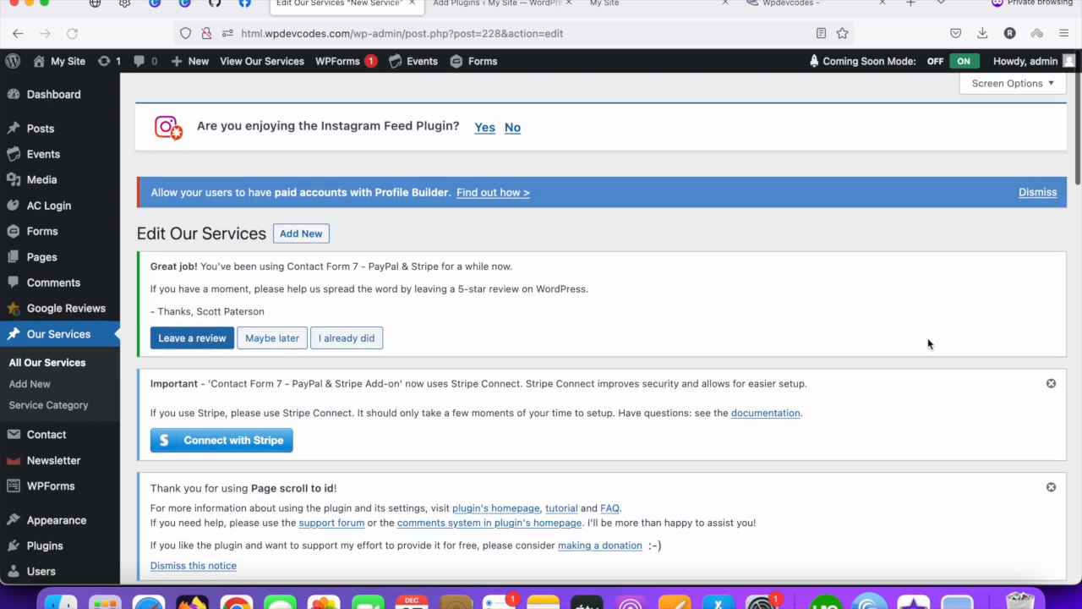
scroll(928, 340, down, 10)
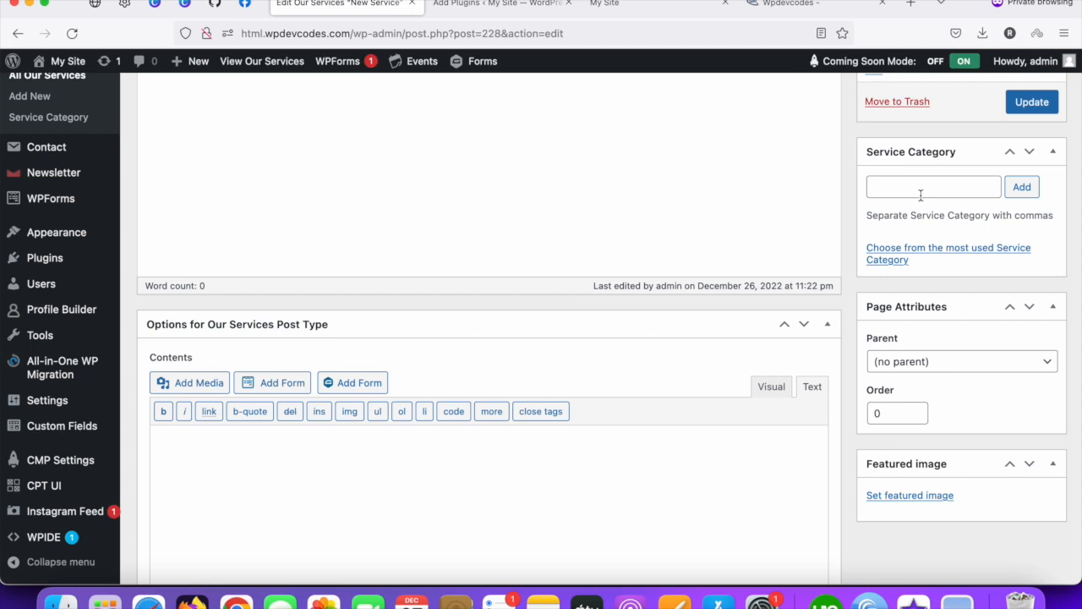
Switch to the browser tab with the Add Plugins page and open the CPT UI taxonomy management page there
click(486, 4)
scroll(355, 295, down, 10)
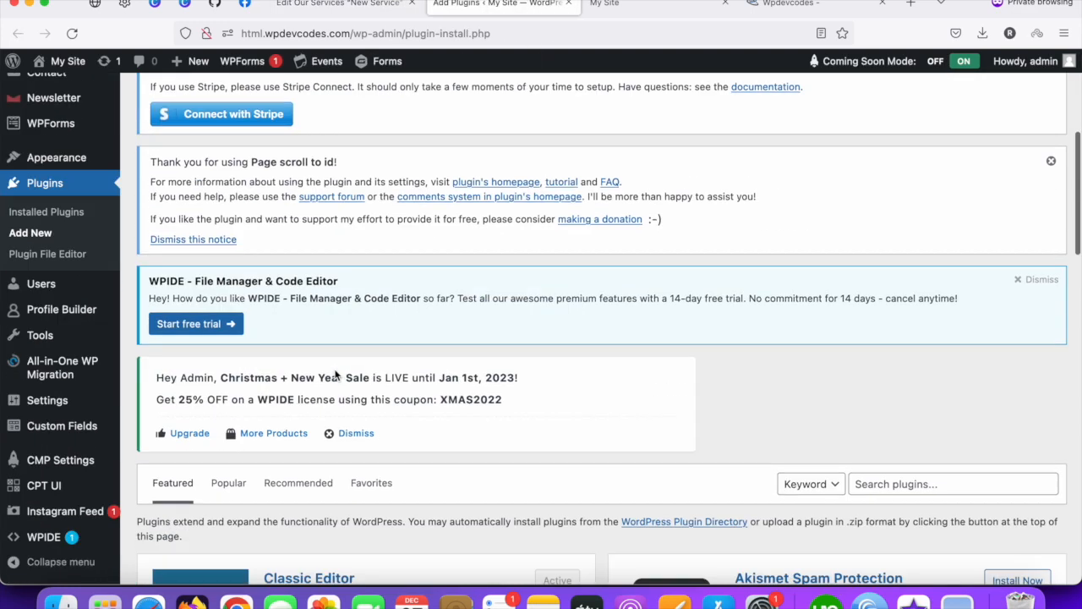
scroll(15, 296, down, 4)
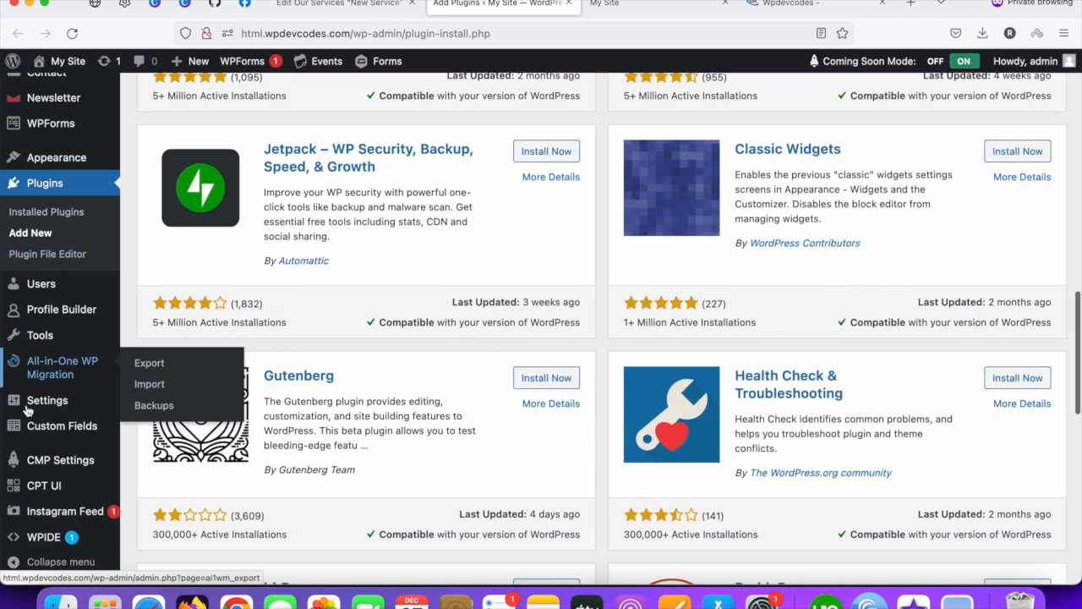
mouse_move(38, 471)
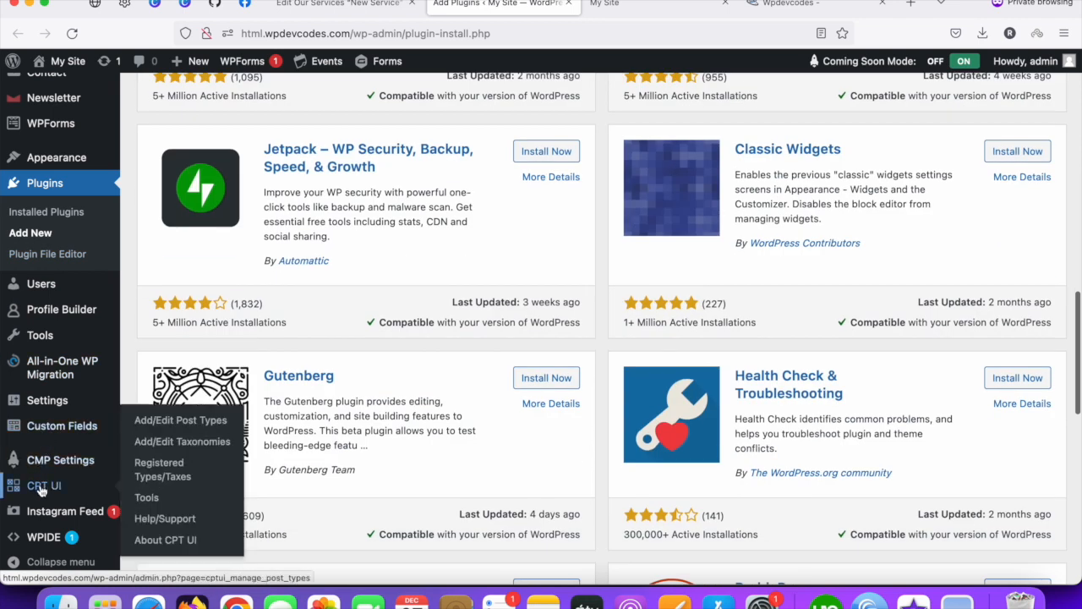
click(170, 443)
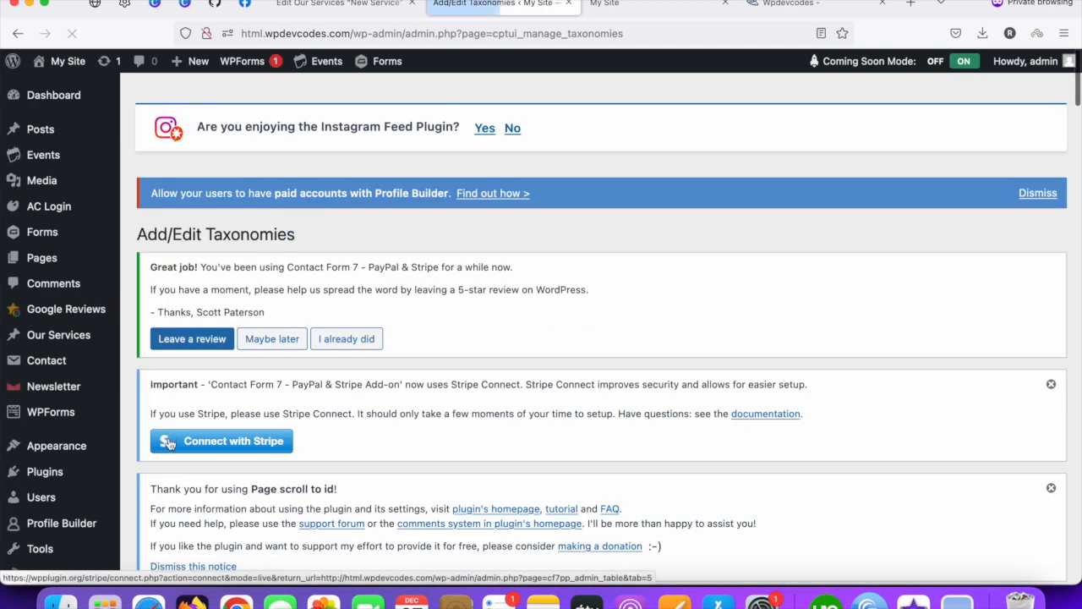
scroll(294, 358, down, 5)
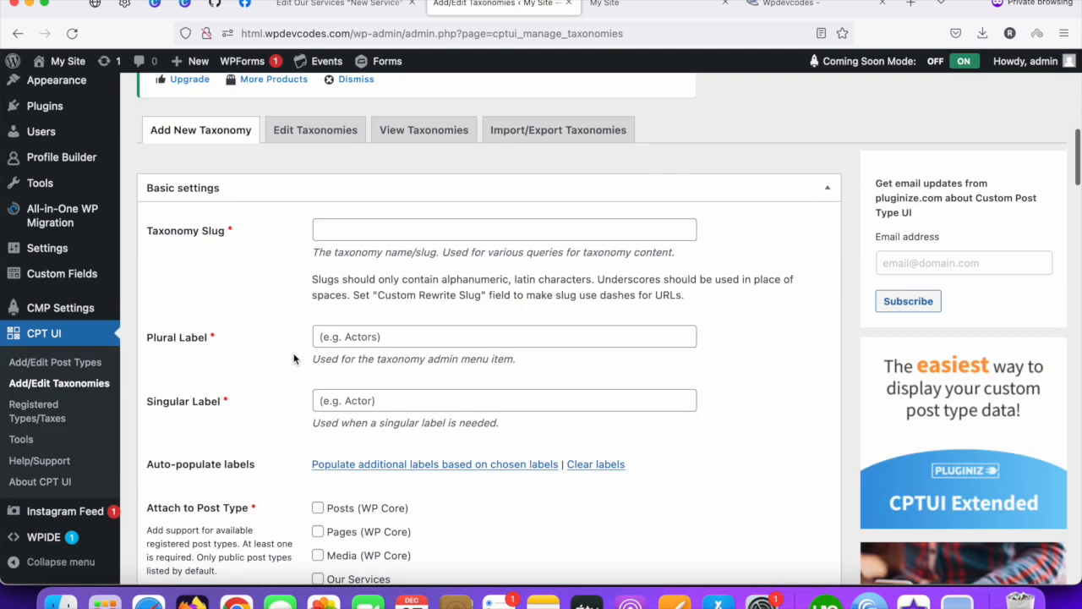
Open the existing Service Category taxonomy for editing
click(311, 137)
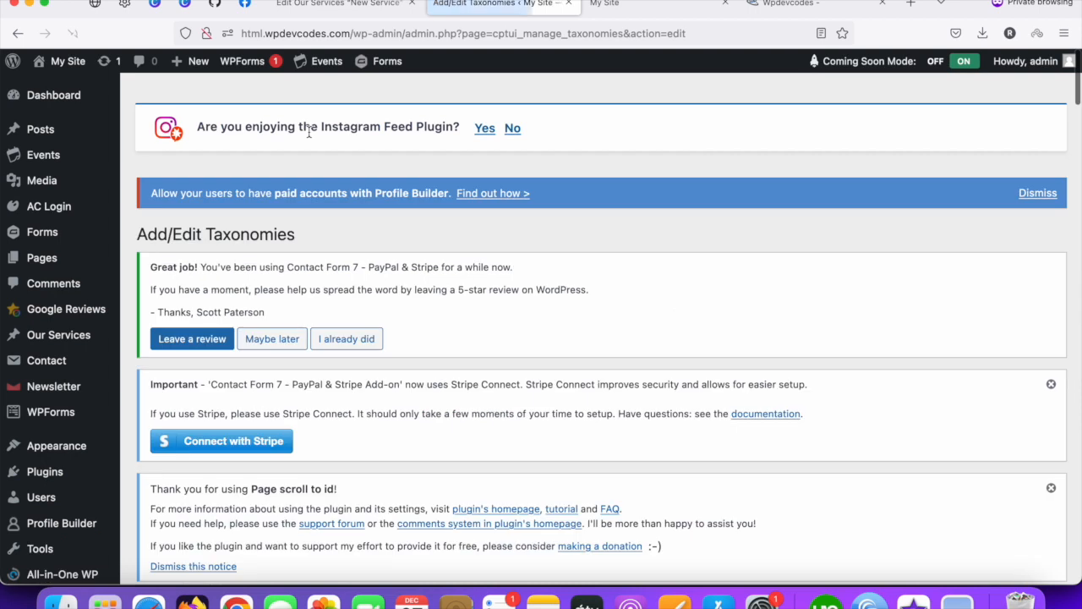
scroll(278, 307, down, 5)
scroll(253, 341, down, 3)
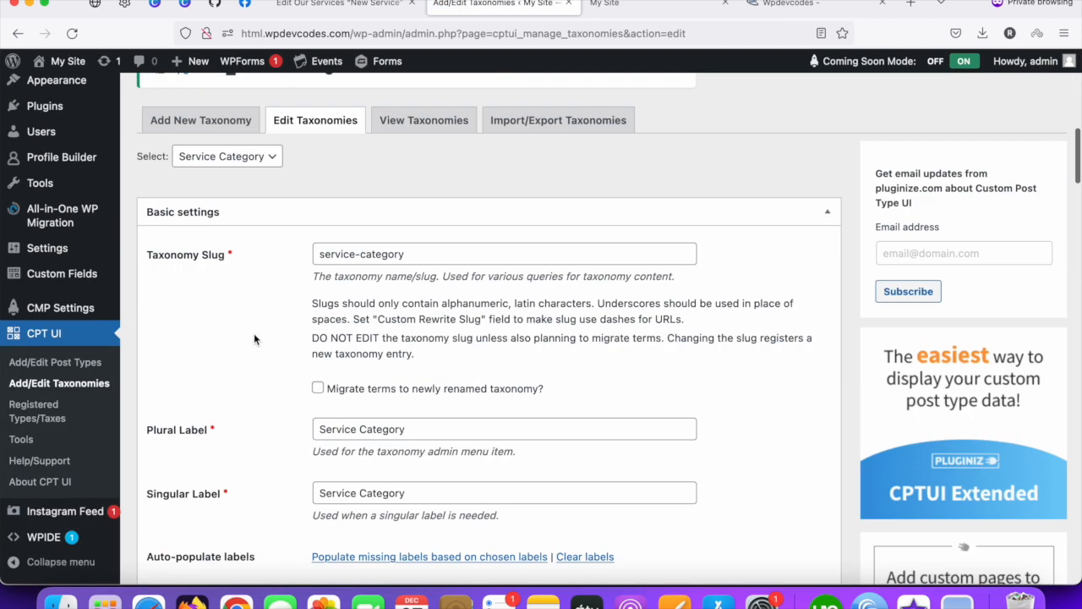
click(262, 157)
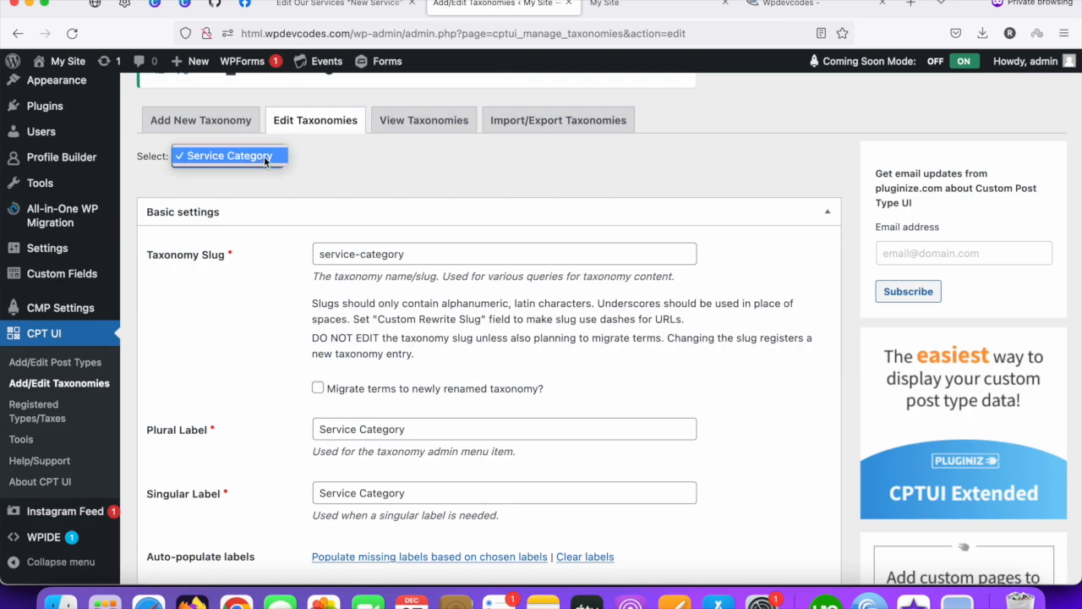
click(264, 155)
Set Hierarchical to True in the Service Category taxonomy settings and save the taxonomy
scroll(282, 378, down, 10)
scroll(282, 384, down, 15)
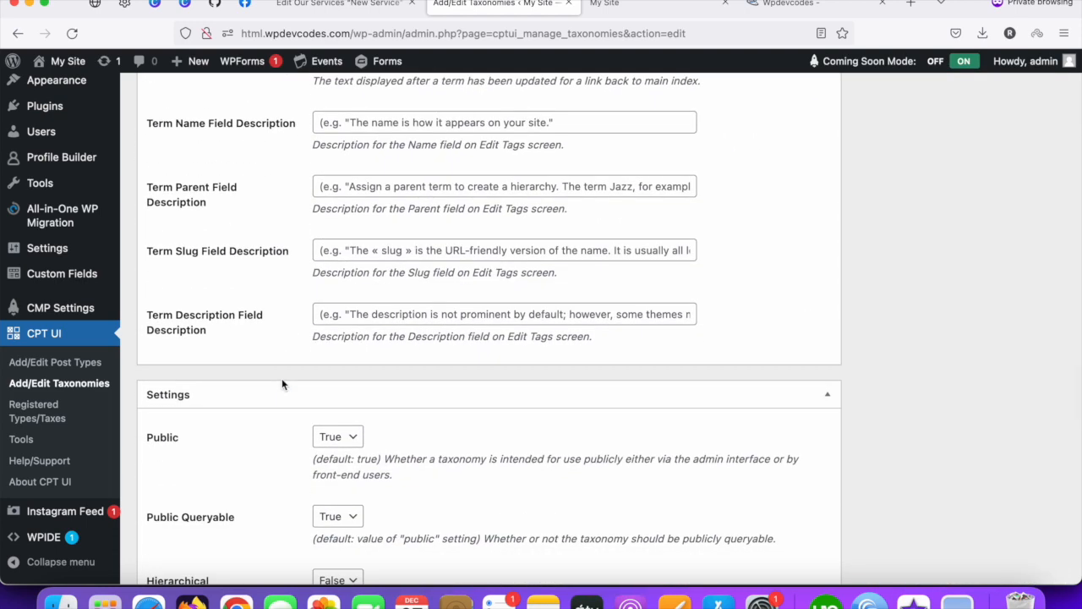
scroll(282, 384, down, 5)
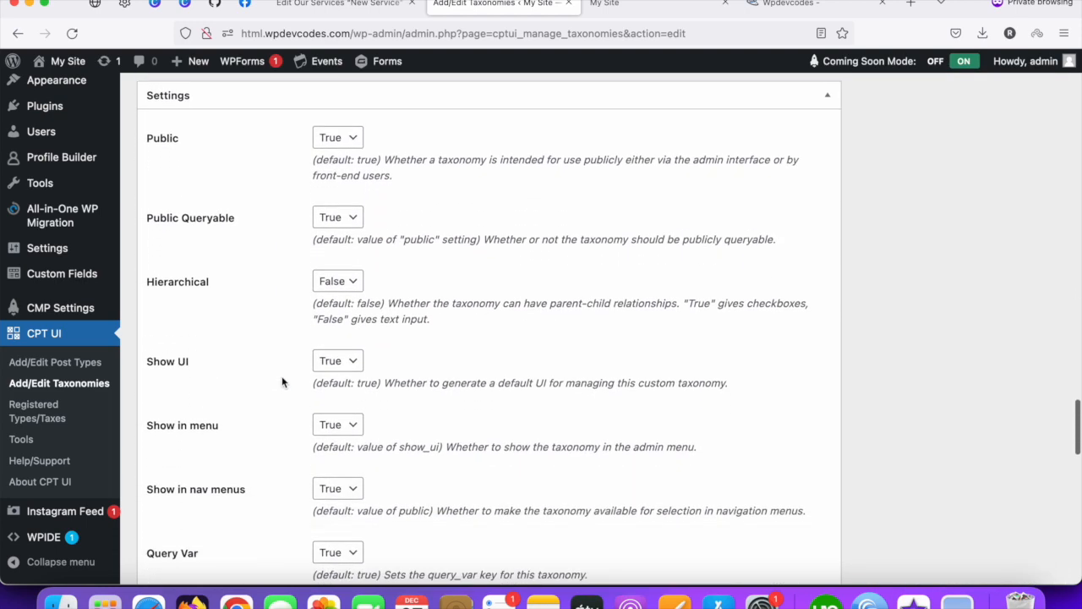
click(347, 280)
click(347, 295)
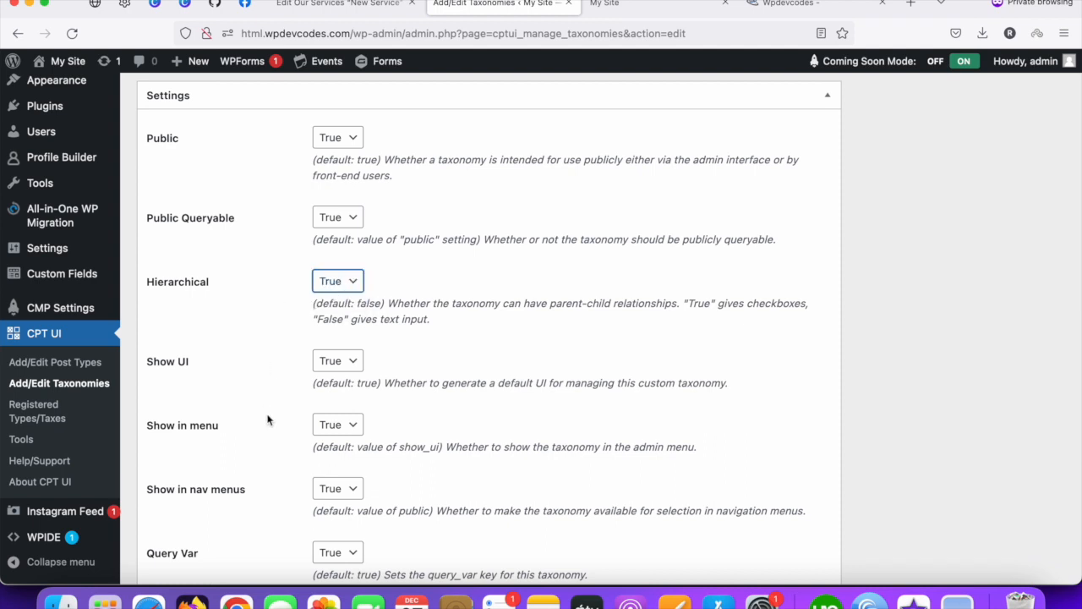
scroll(267, 420, down, 10)
click(178, 506)
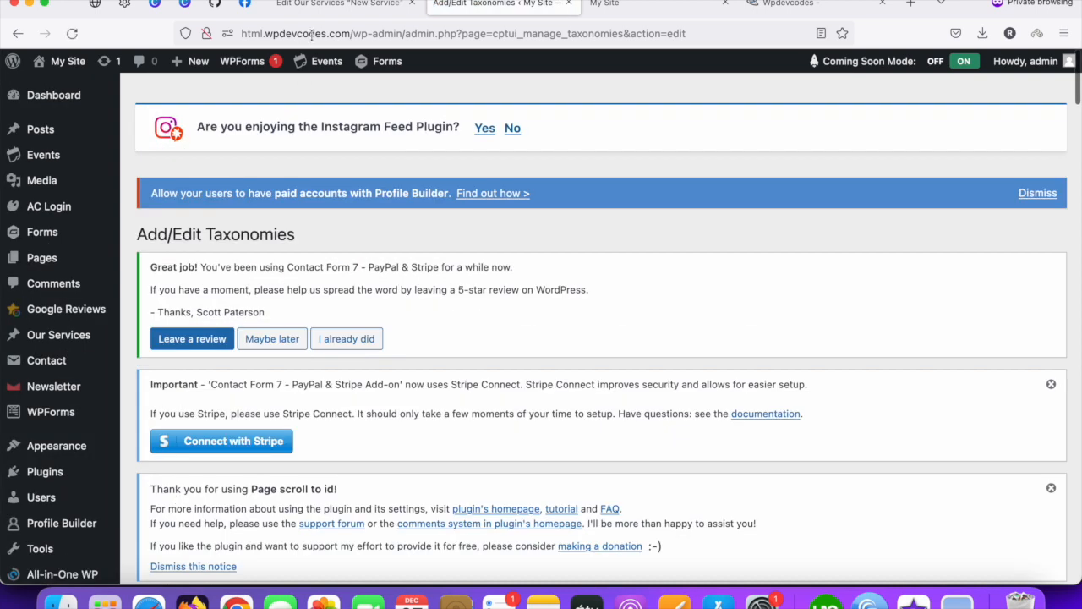
Switch to the browser tab with the "New Service" entry, reload it and check the category options in its Service Category box
click(319, 13)
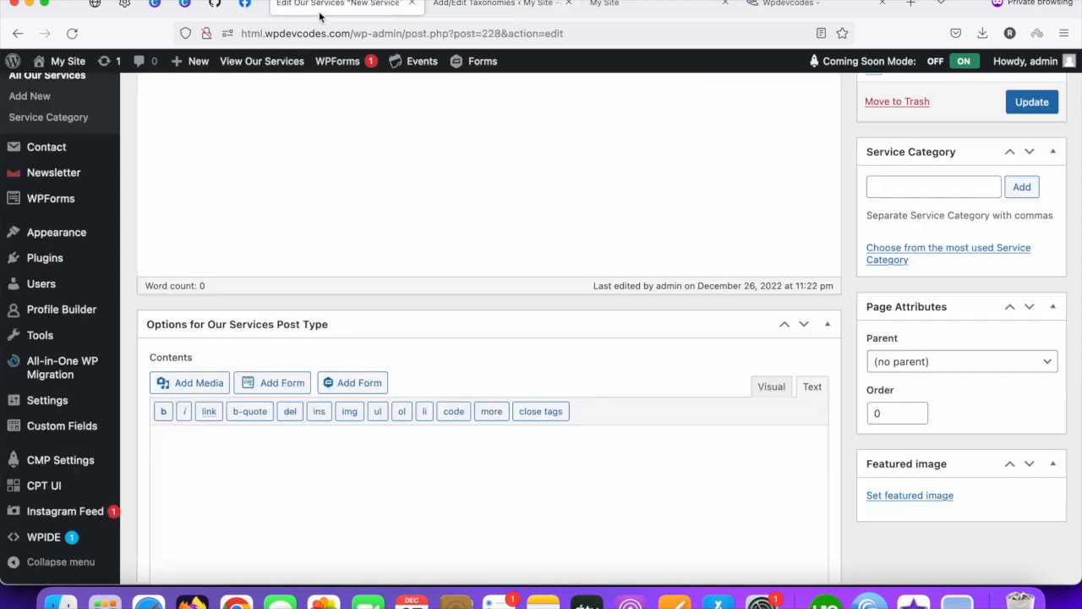
scroll(367, 129, up, 3)
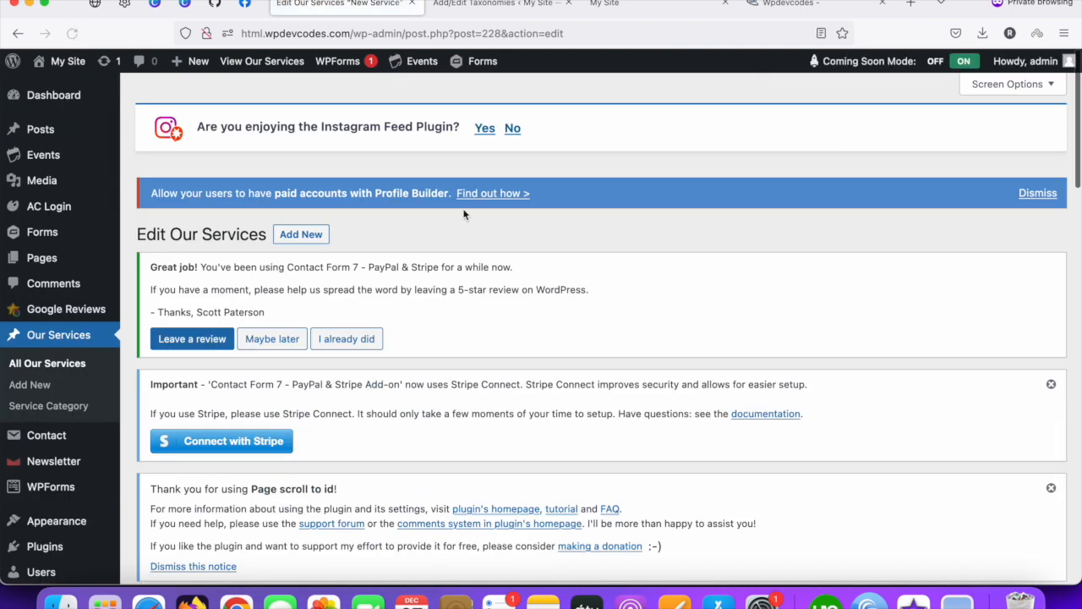
scroll(680, 320, down, 3)
scroll(799, 374, down, 2)
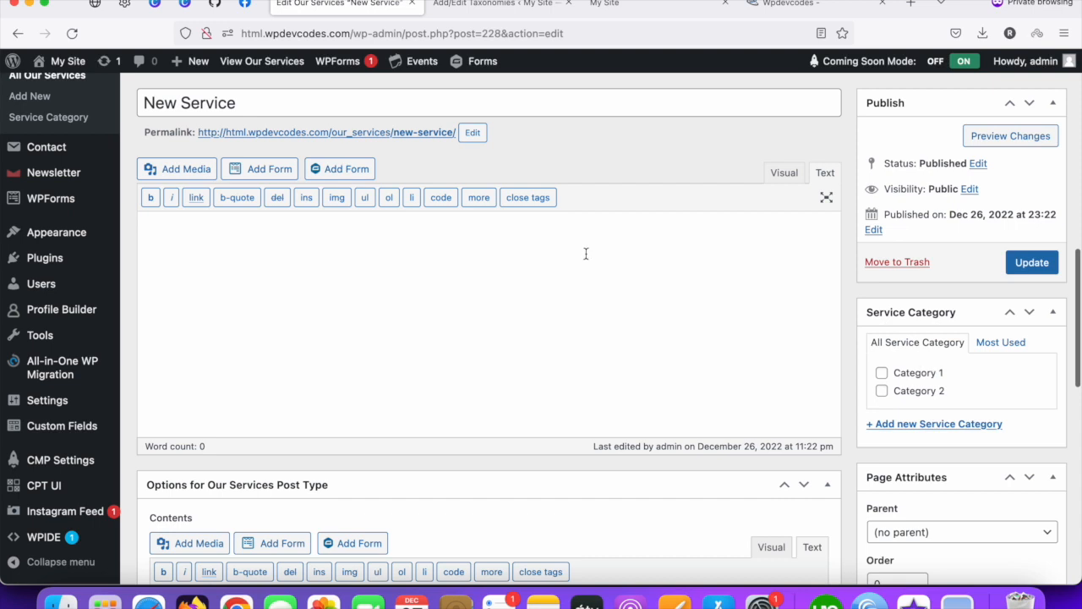
click(288, 105)
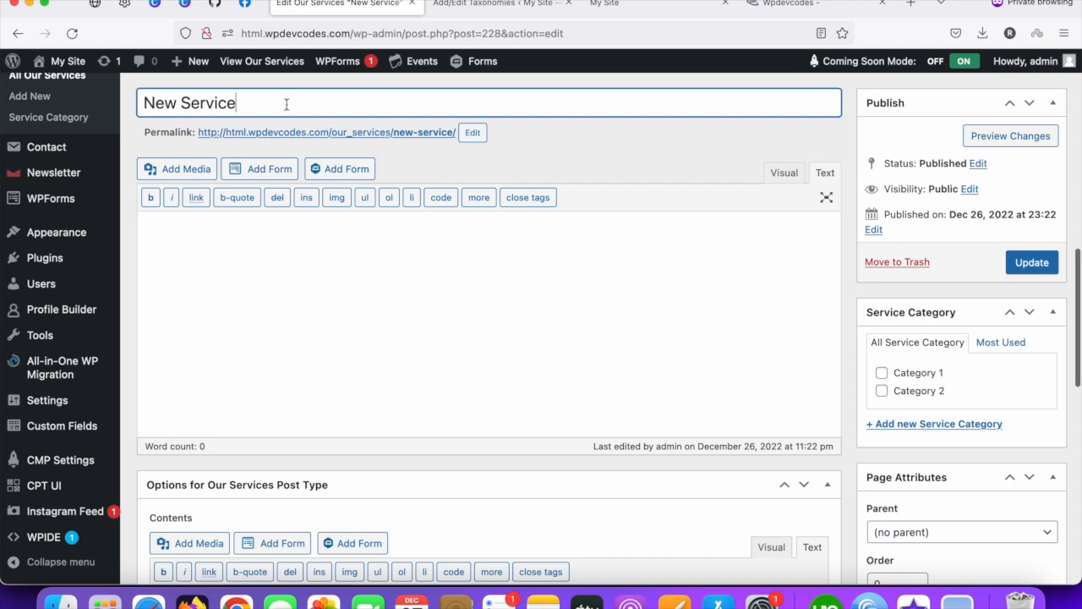
click(882, 375)
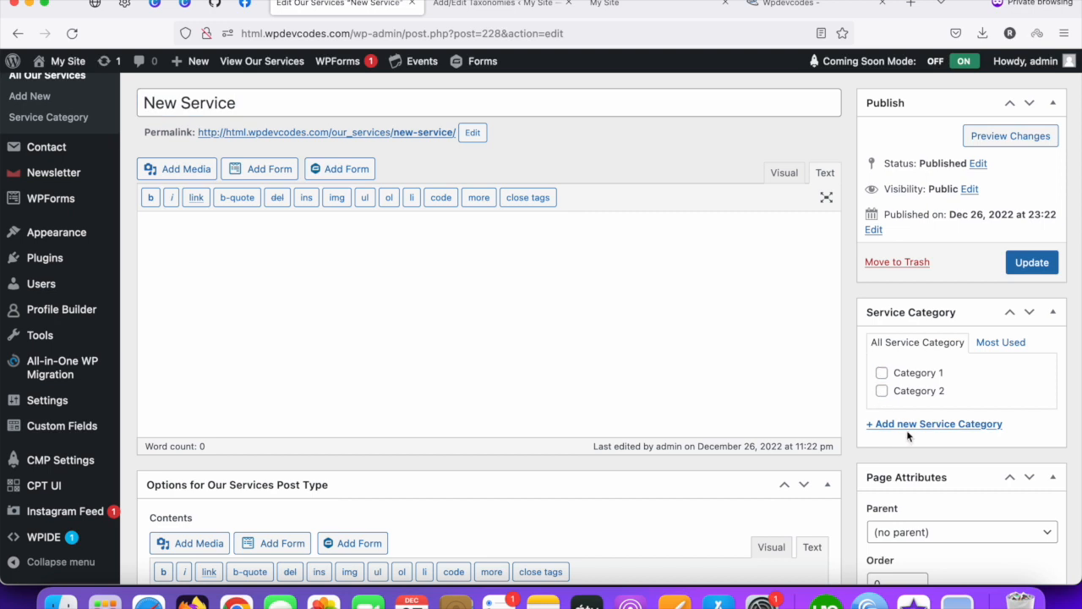
Add a new service category named "Category 3" from within the "New Service" entry and update the entry with it selected
click(931, 427)
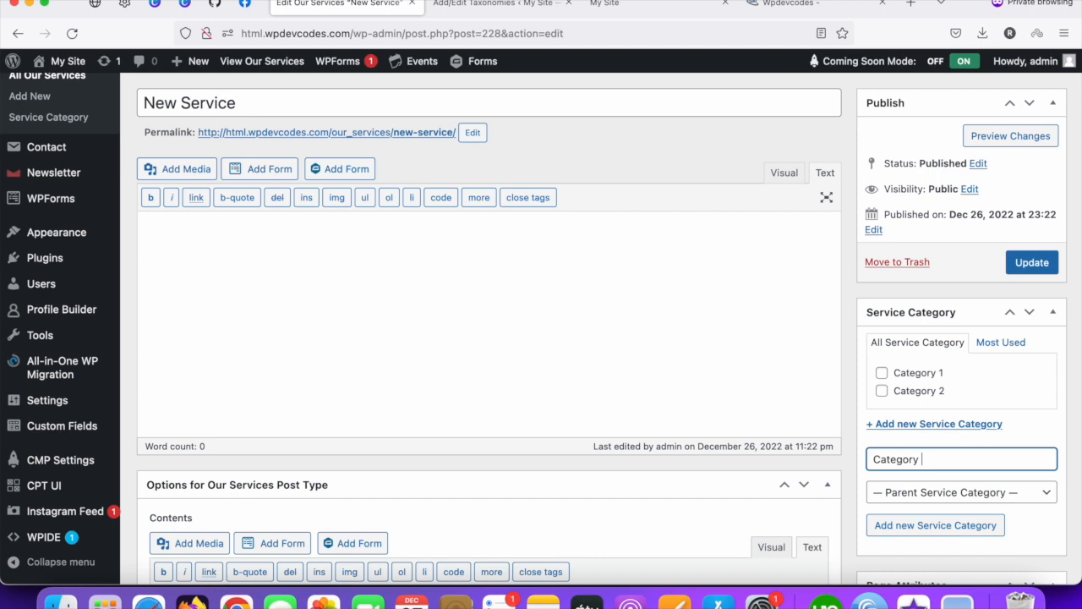
click(921, 524)
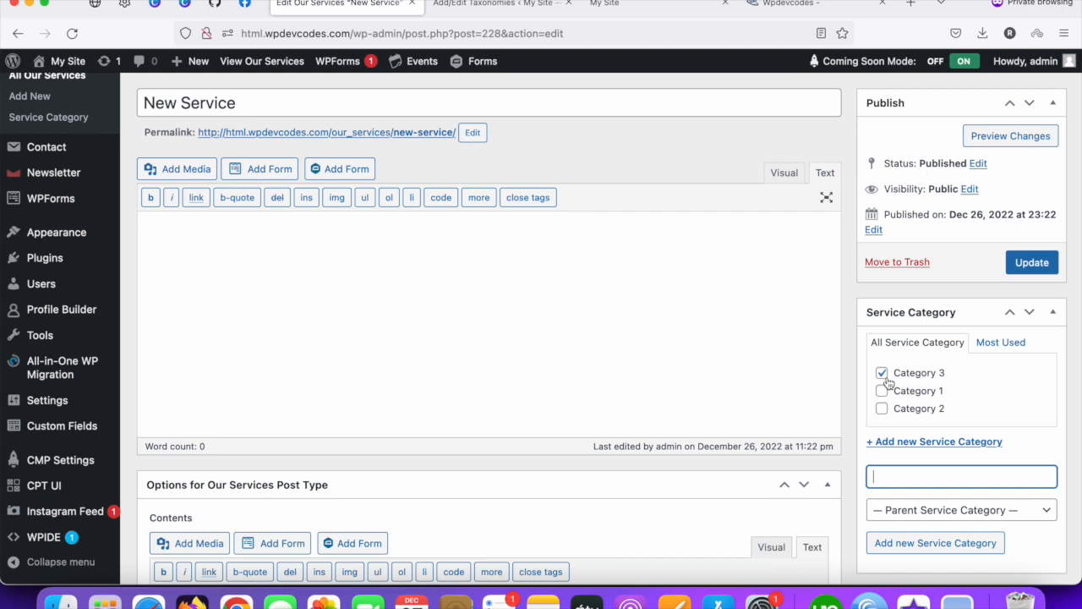
click(1037, 263)
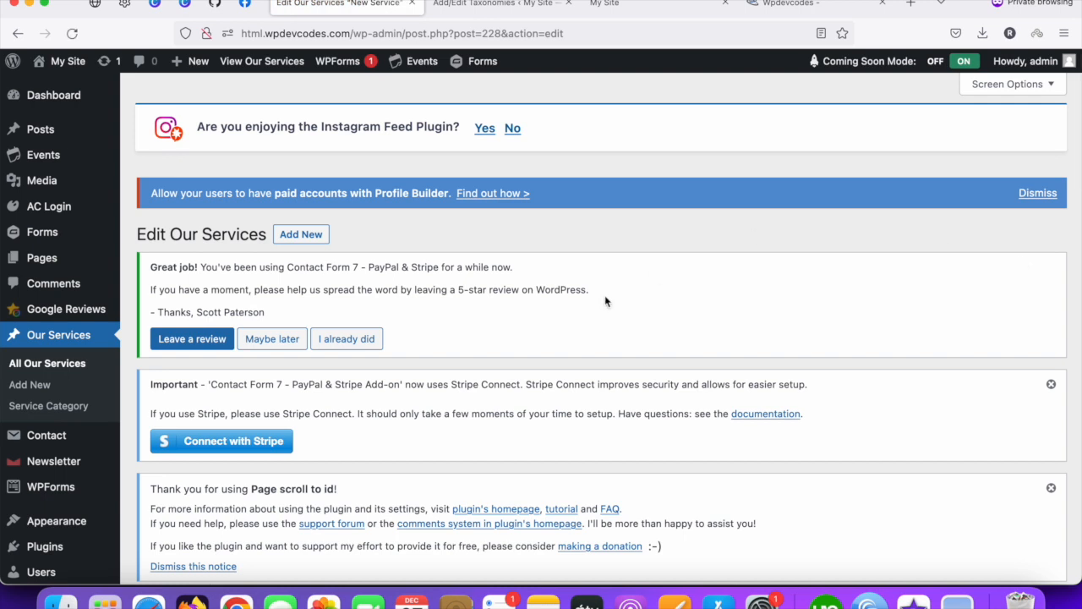
scroll(570, 319, down, 4)
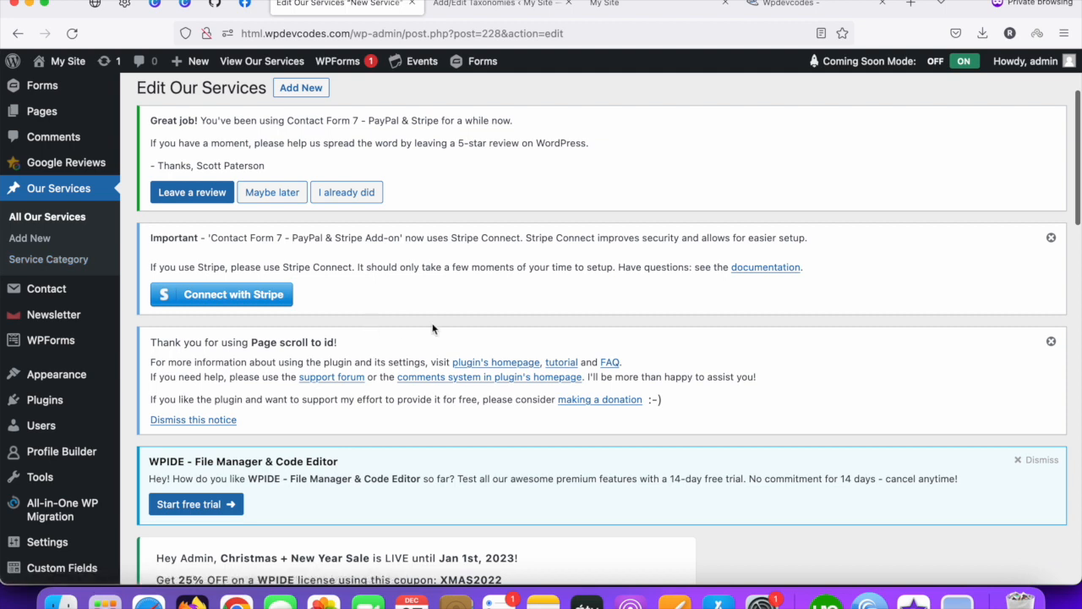
scroll(433, 329, down, 12)
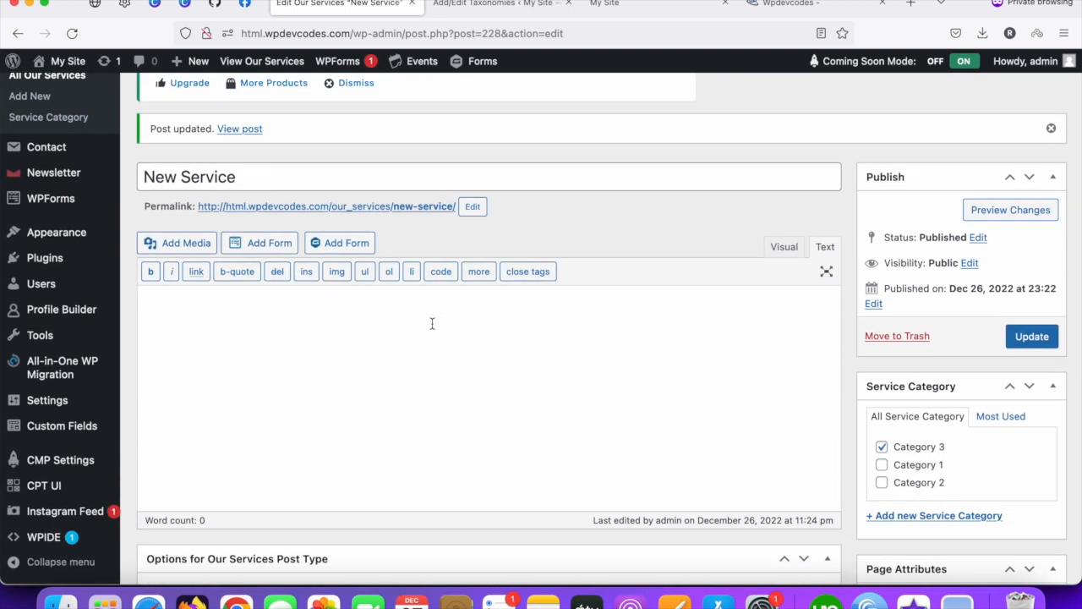
mouse_move(38, 488)
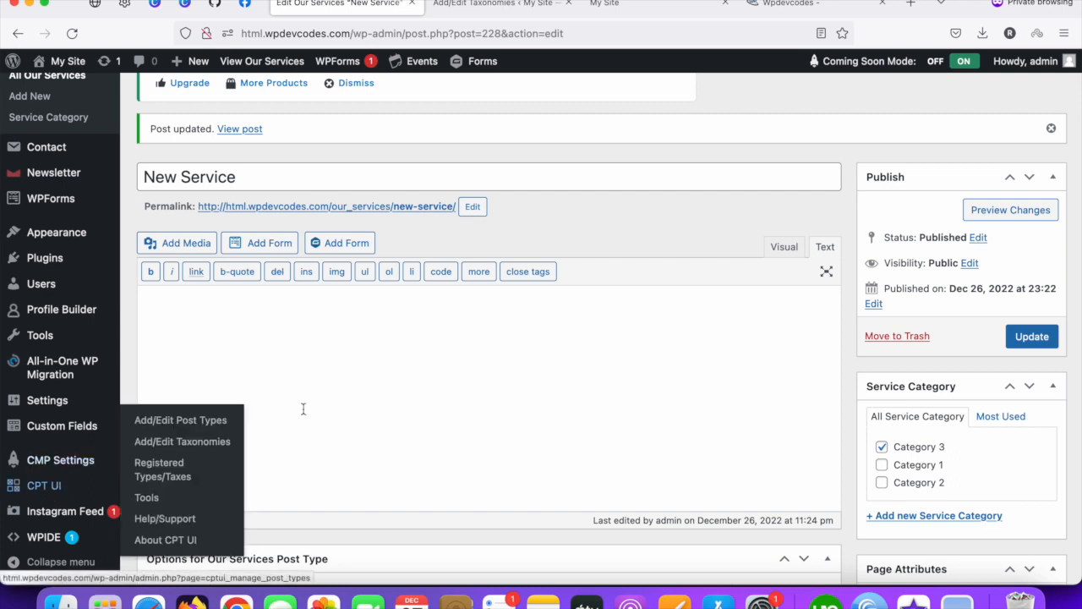
scroll(303, 409, up, 10)
scroll(379, 413, down, 5)
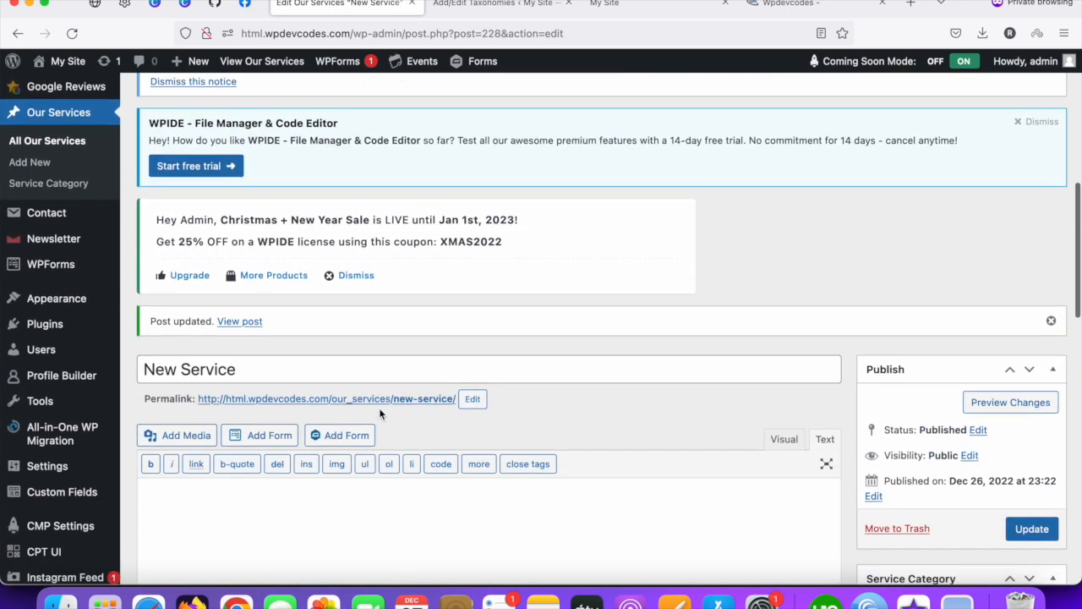
scroll(378, 408, up, 2)
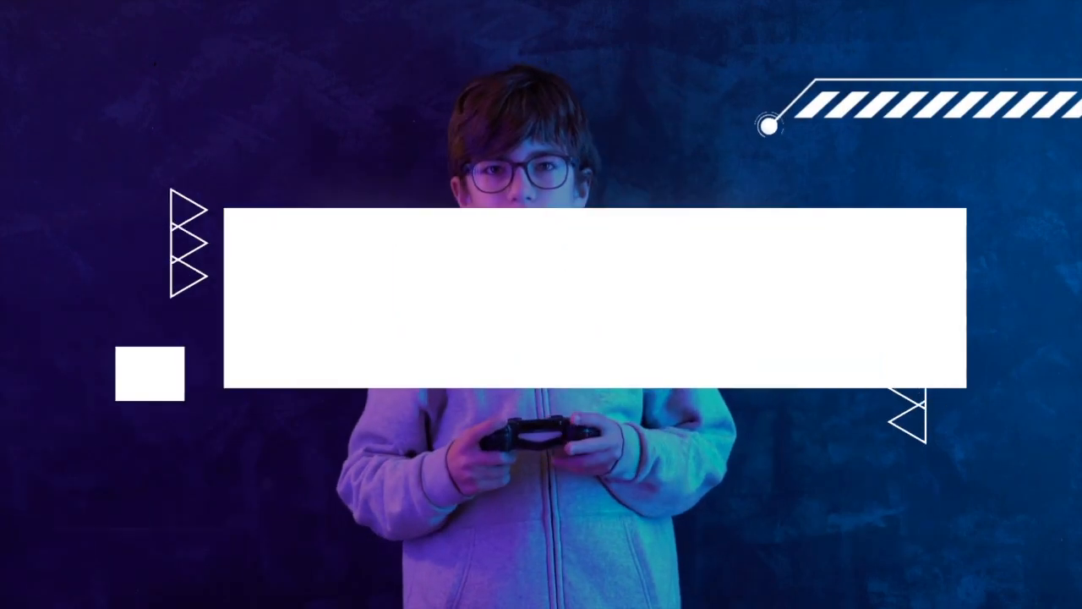